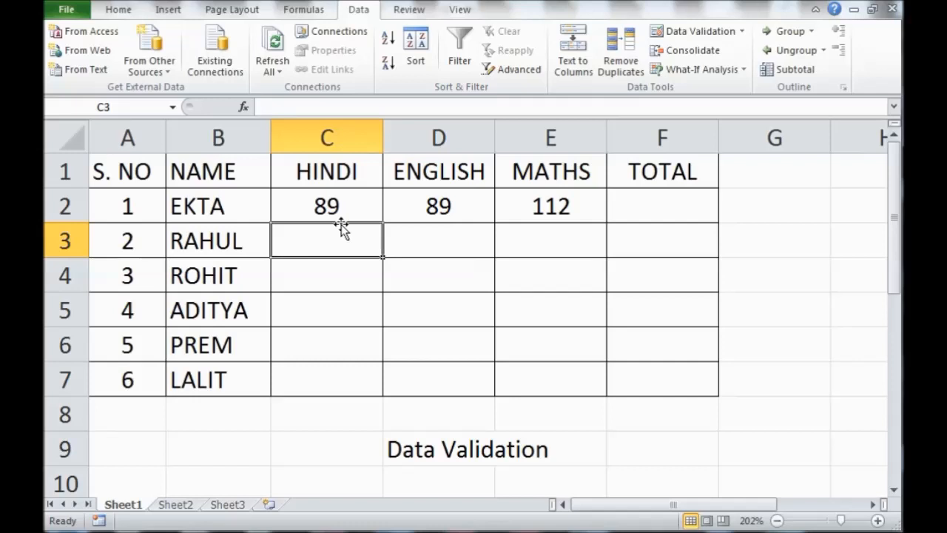
Enter the invalid sample marks 45r, 67` and -098 for Hindi, English and Maths in row 3
{"action": "type", "text": "45r"}
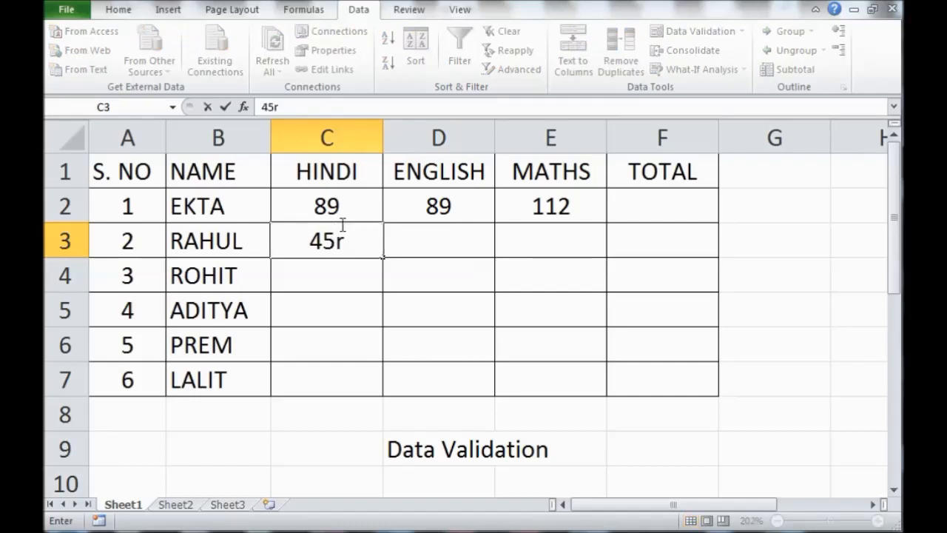
{"action": "key", "text": "Tab"}
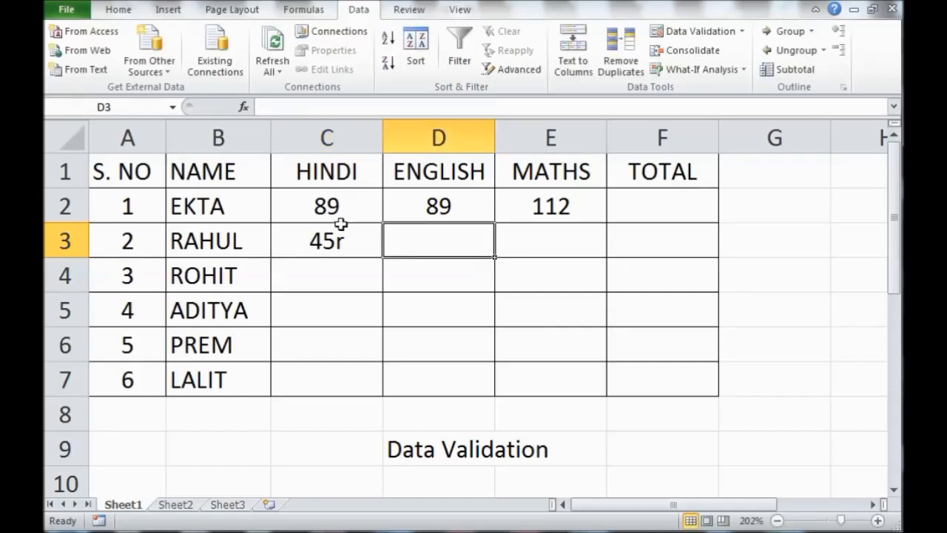
{"action": "type", "text": "67"}
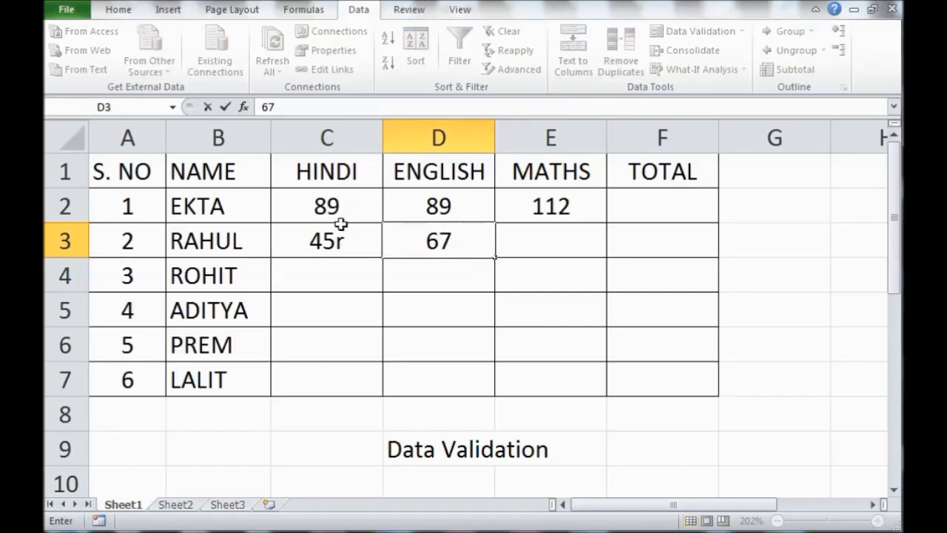
{"action": "type", "text": "`"}
{"action": "key", "text": "Tab"}
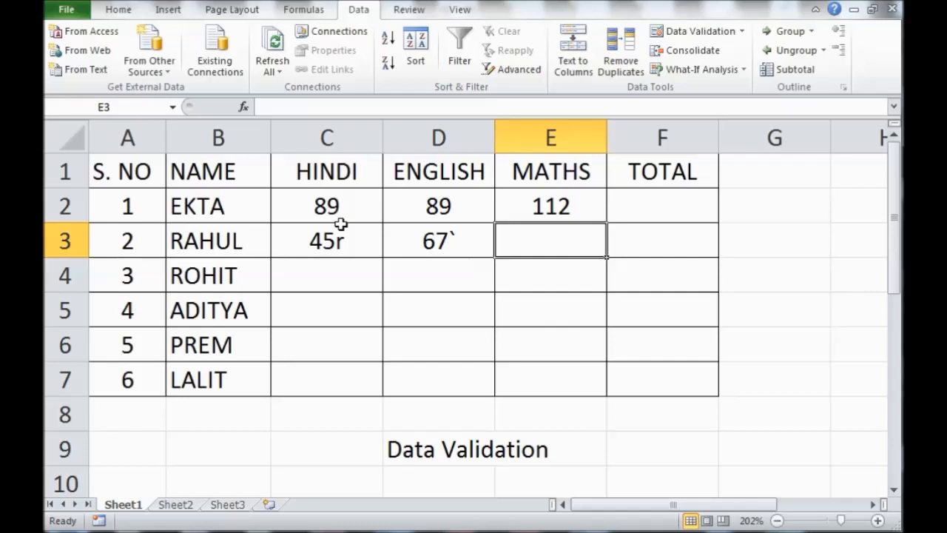
{"action": "type", "text": "-098"}
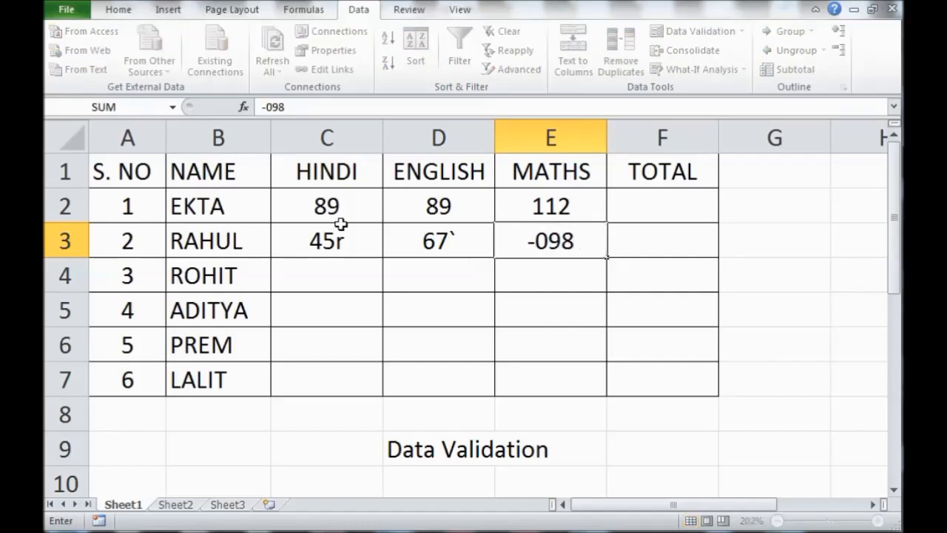
{"action": "key", "text": "Return"}
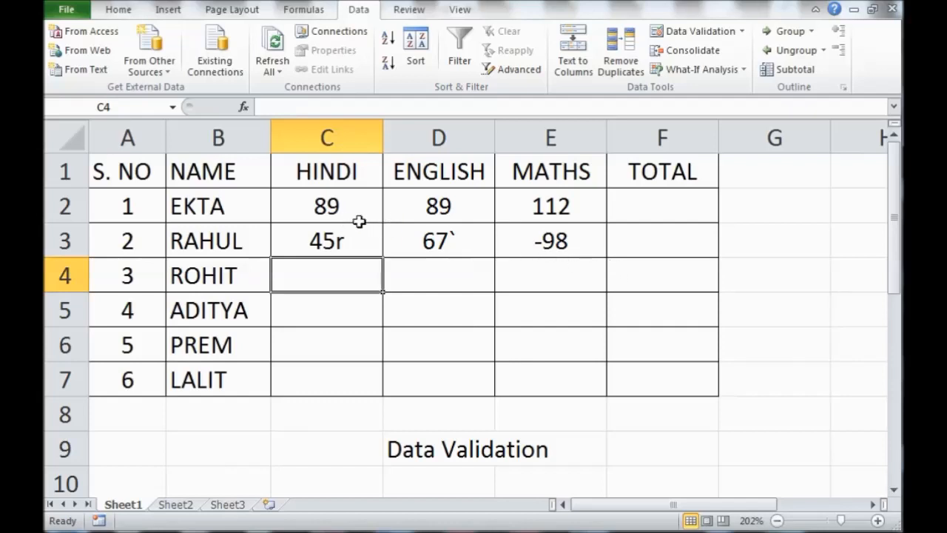
Sum the three subject marks of row 2 in the TOTAL column and fill the formula down to row 7
{"action": "left_click_drag", "start_coordinate": [324, 201], "coordinate": [710, 202]}
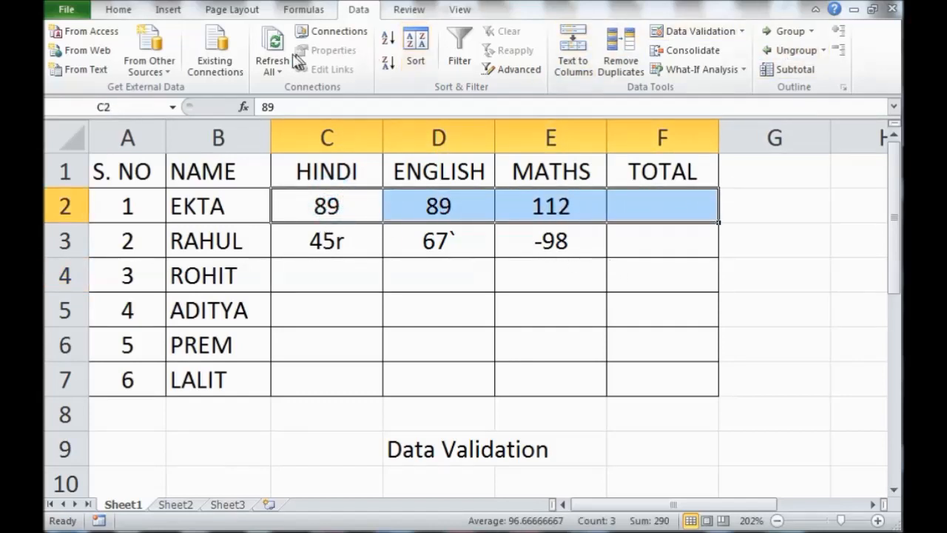
{"action": "left_click", "coordinate": [111, 15]}
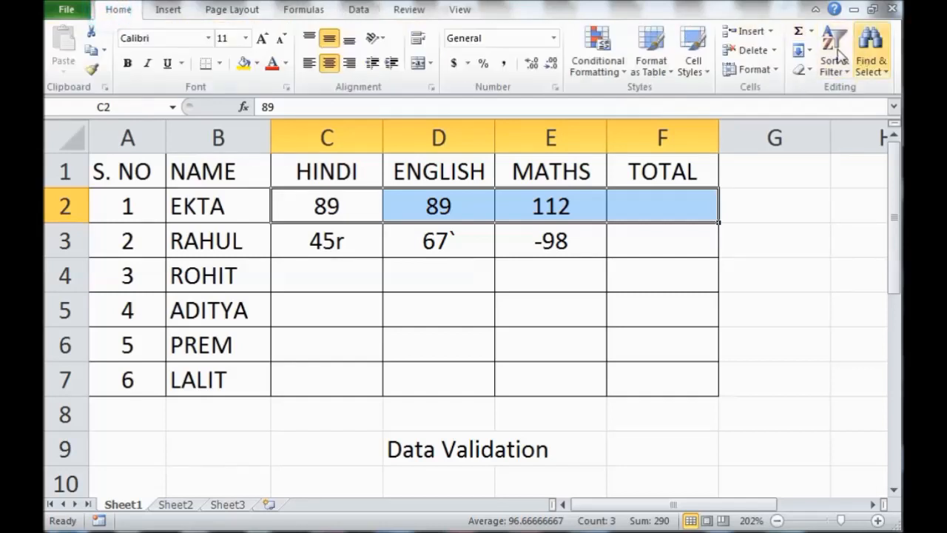
{"action": "left_click", "coordinate": [798, 31]}
{"action": "left_click", "coordinate": [700, 198]}
{"action": "double_click", "coordinate": [711, 219]}
Check the total formula in F2 and compare the row 3 marks with the total in F3
{"action": "left_click", "coordinate": [665, 213]}
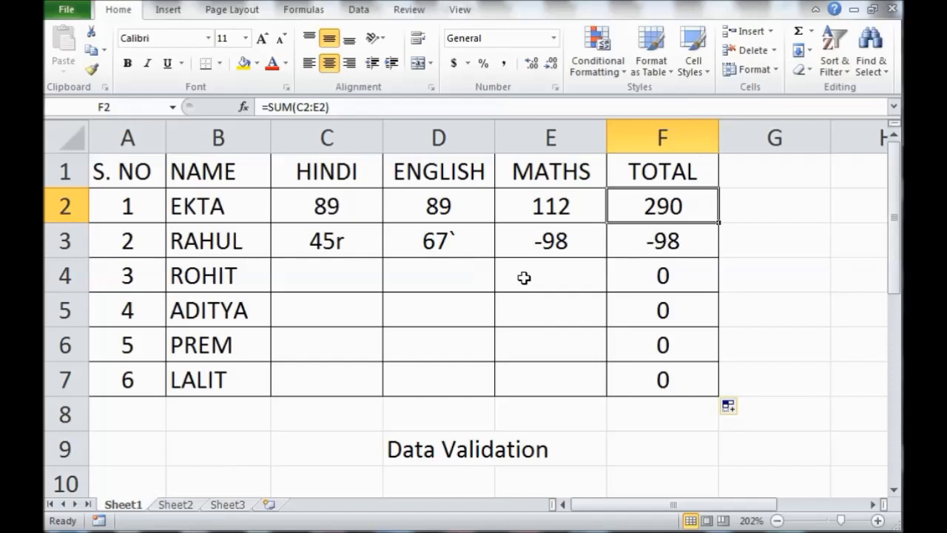
{"action": "left_click", "coordinate": [353, 247]}
{"action": "left_click", "coordinate": [433, 243]}
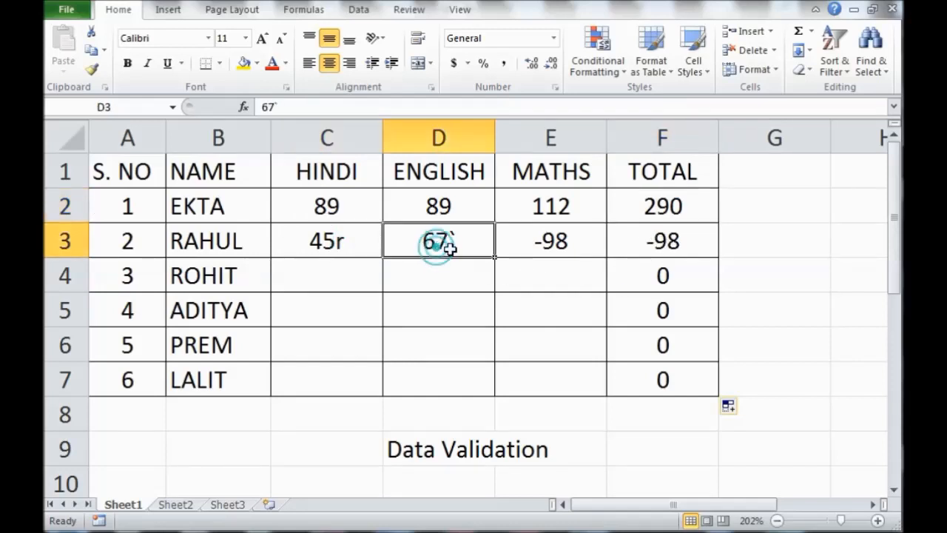
{"action": "left_click", "coordinate": [536, 244]}
{"action": "left_click", "coordinate": [677, 229]}
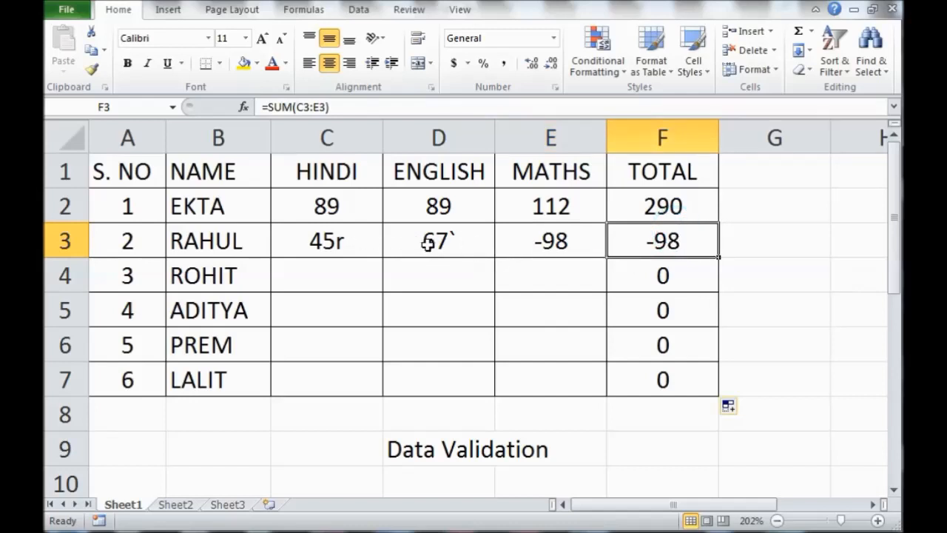
{"action": "left_click", "coordinate": [555, 243]}
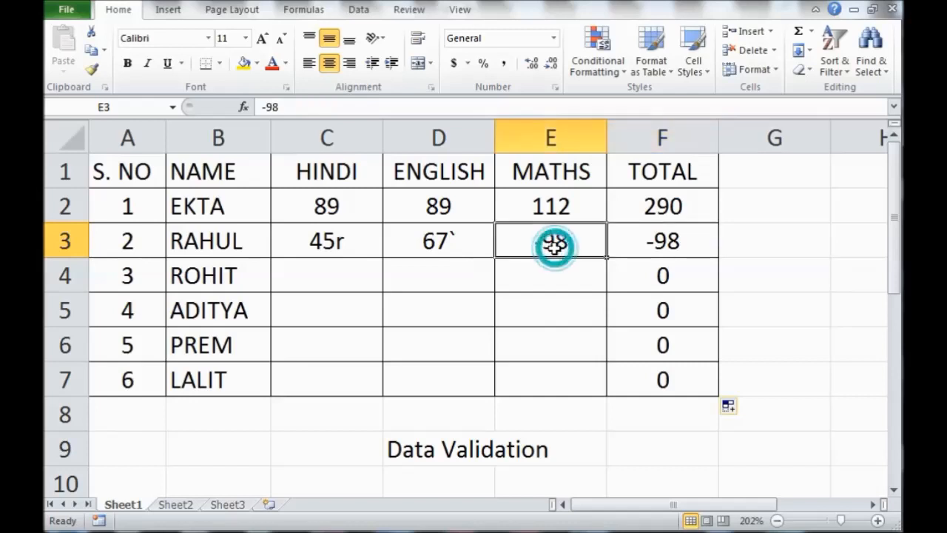
{"action": "left_click", "coordinate": [659, 242]}
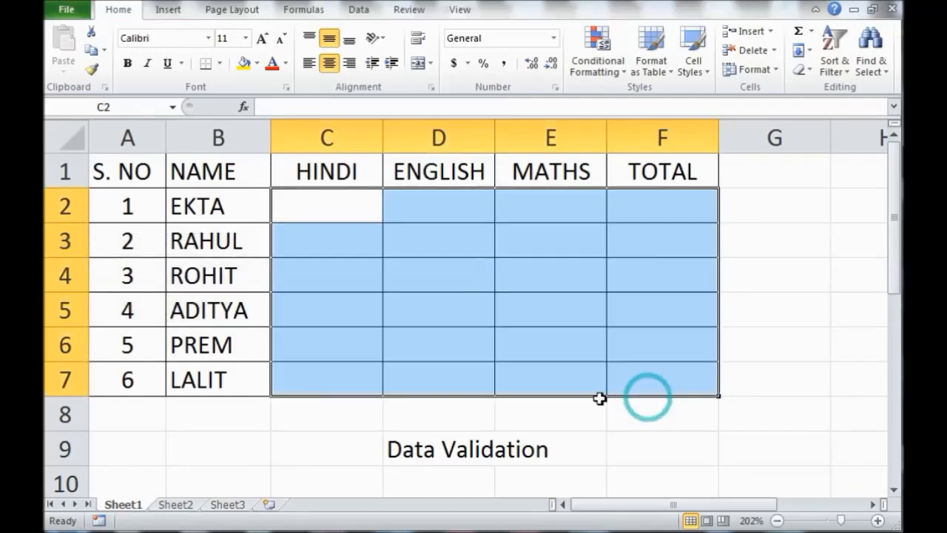
{"action": "left_click", "coordinate": [587, 408]}
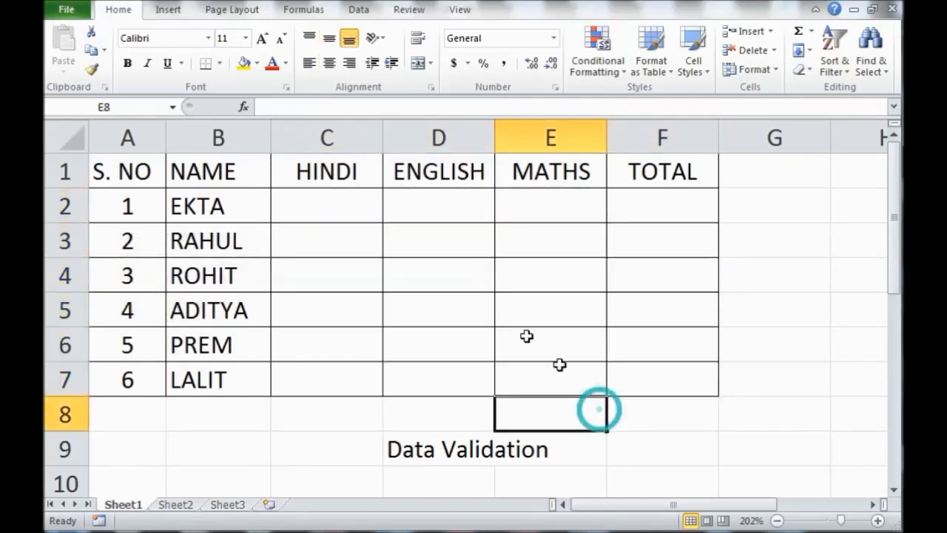
{"action": "left_click", "coordinate": [357, 215]}
{"action": "middle_click", "coordinate": [370, 219]}
{"action": "left_click", "coordinate": [427, 264]}
{"action": "scroll", "coordinate": [506, 386], "scroll_direction": "up", "scroll_amount": 1}
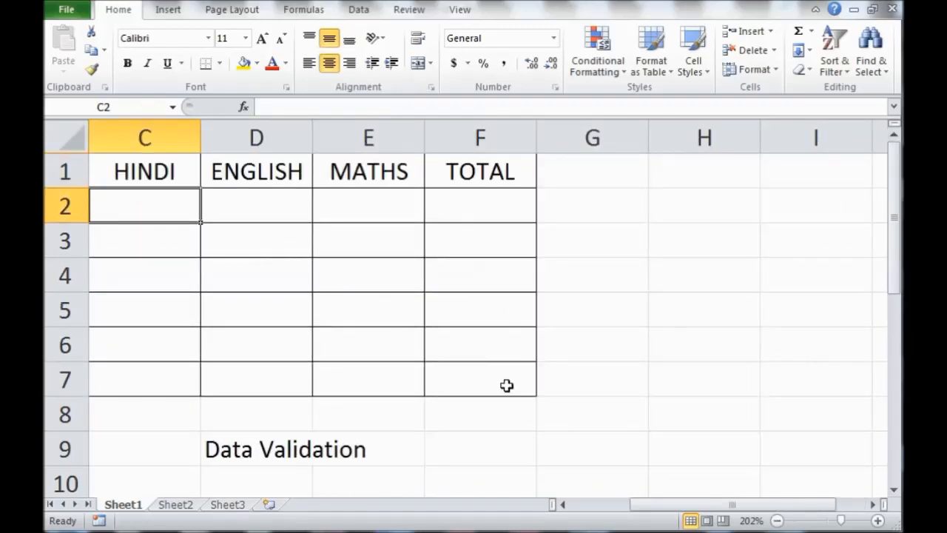
{"action": "left_click_drag", "start_coordinate": [686, 503], "coordinate": [555, 501]}
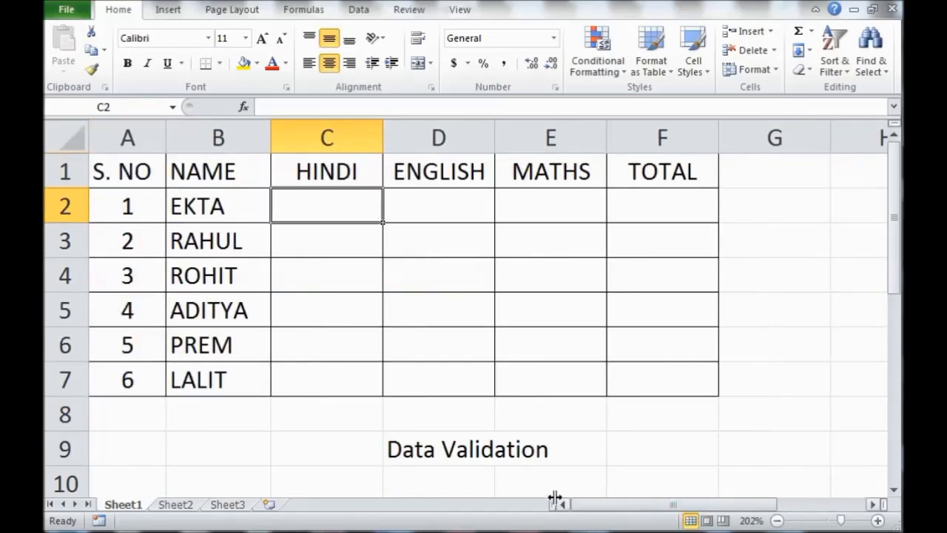
Open data validation for the marks range C2:E7 and allow only whole numbers with the between condition
{"action": "left_click_drag", "start_coordinate": [354, 208], "coordinate": [529, 366]}
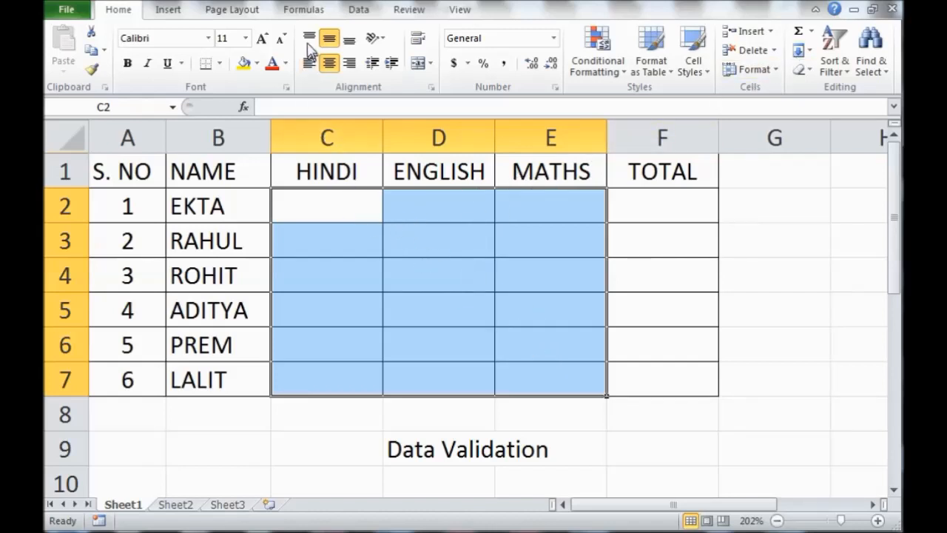
{"action": "left_click", "coordinate": [359, 12]}
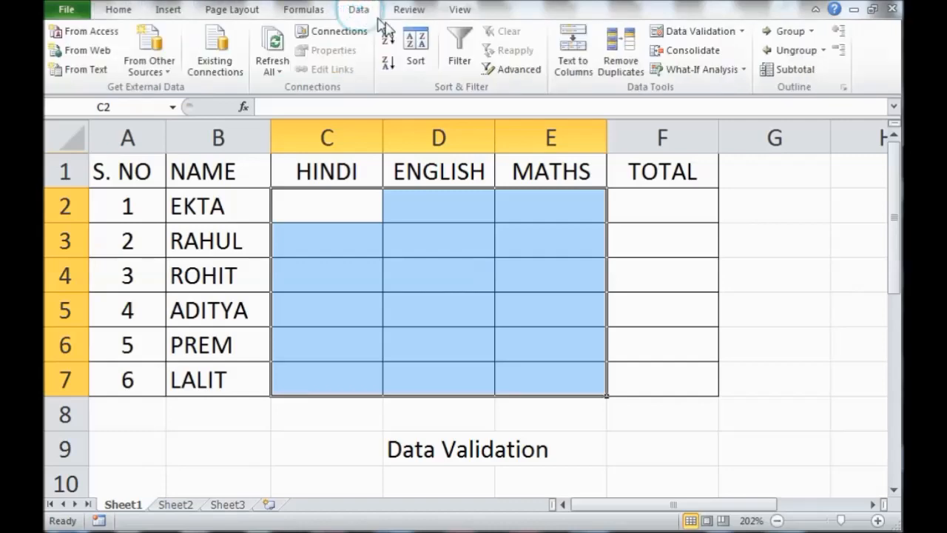
{"action": "left_click", "coordinate": [716, 33]}
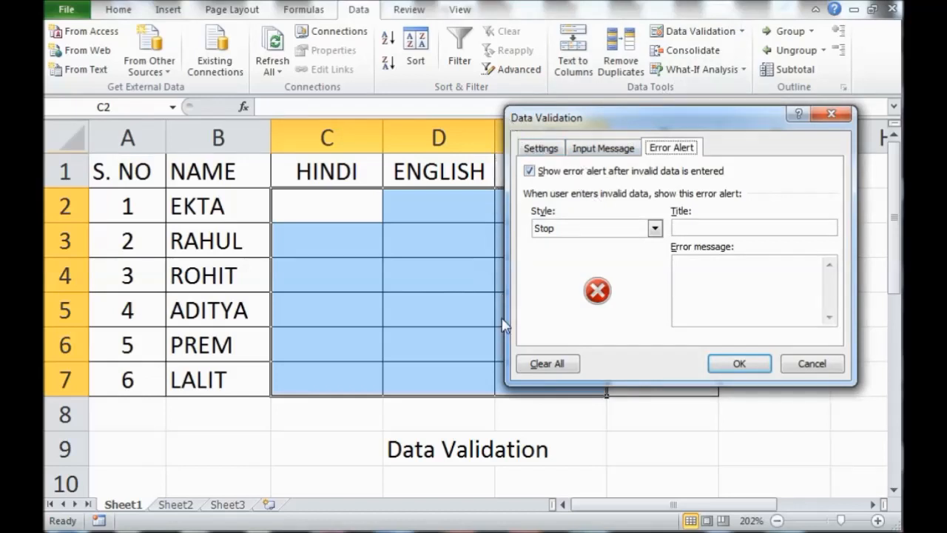
{"action": "left_click", "coordinate": [544, 148]}
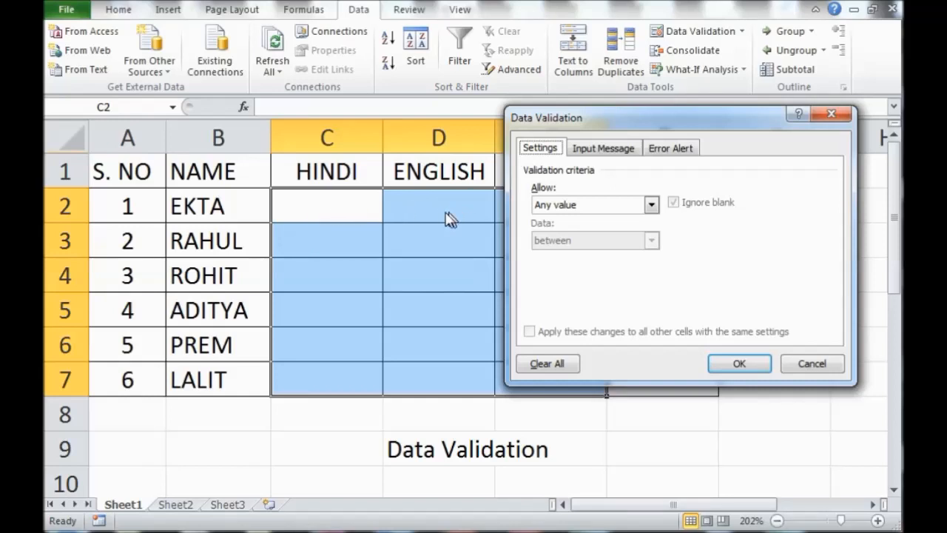
{"action": "left_click", "coordinate": [651, 207]}
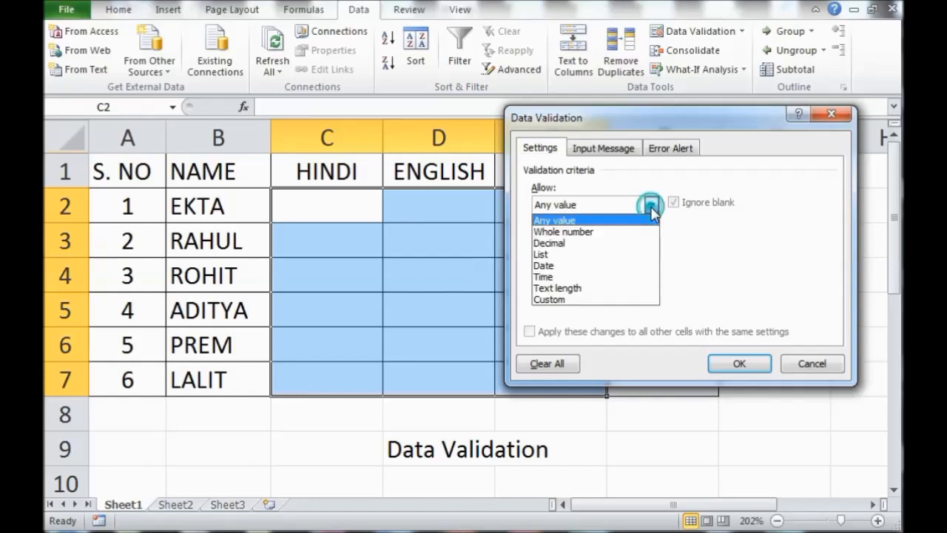
{"action": "left_click", "coordinate": [572, 233]}
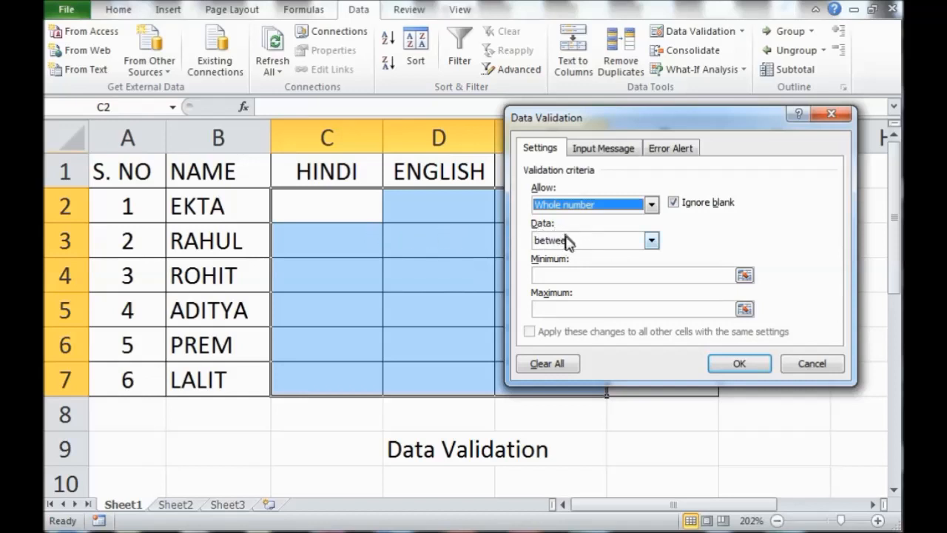
{"action": "left_click", "coordinate": [652, 240]}
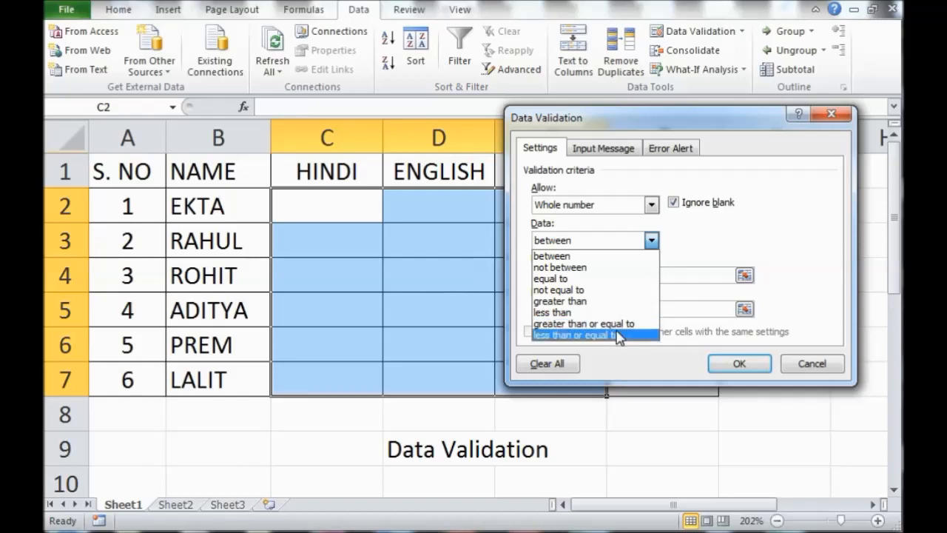
{"action": "left_click", "coordinate": [583, 257]}
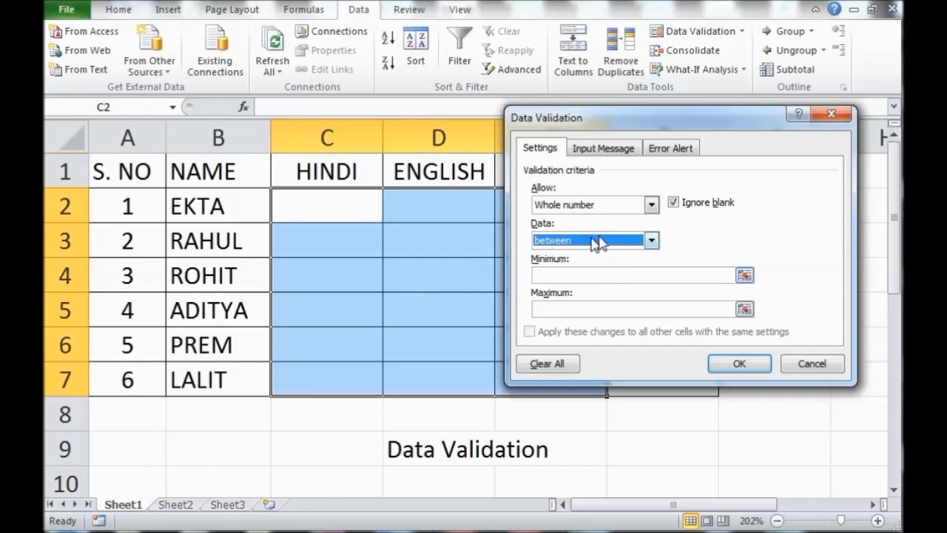
Set the validation minimum to 0 and maximum to 100, and apply the rule to the marks range
{"action": "left_click", "coordinate": [561, 275]}
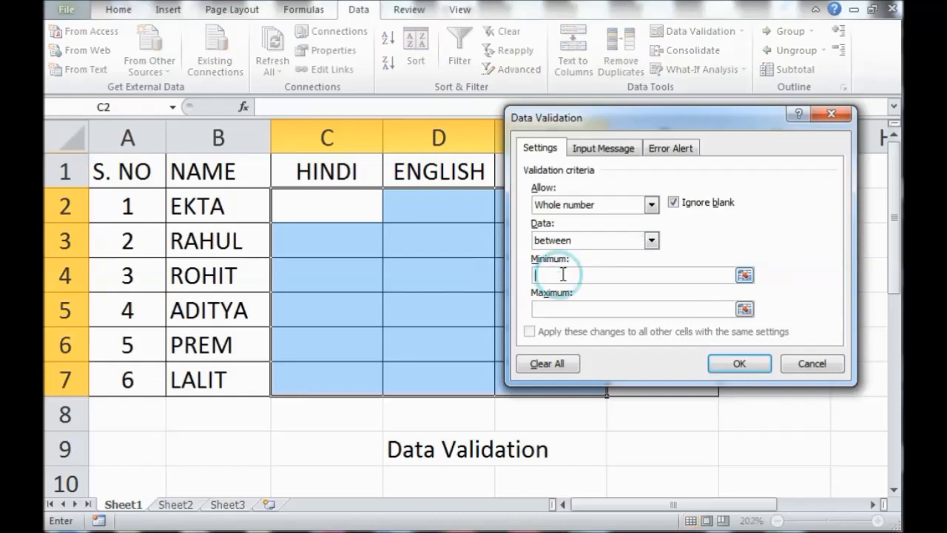
{"action": "type", "text": "0"}
{"action": "left_click", "coordinate": [599, 307]}
{"action": "type", "text": "100"}
{"action": "left_click", "coordinate": [739, 364]}
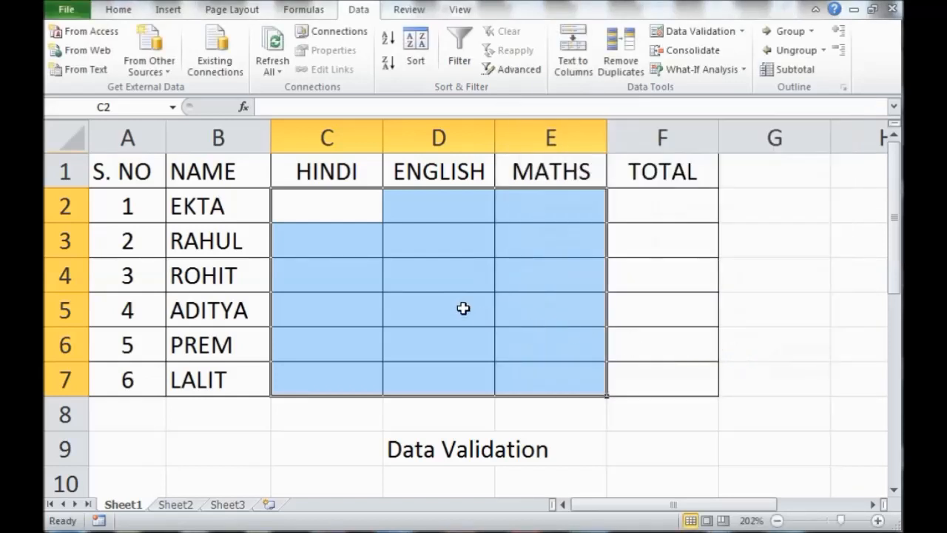
Test the validation rule by trying to enter 112 in cell C2, and discard the entry
{"action": "left_click", "coordinate": [360, 217]}
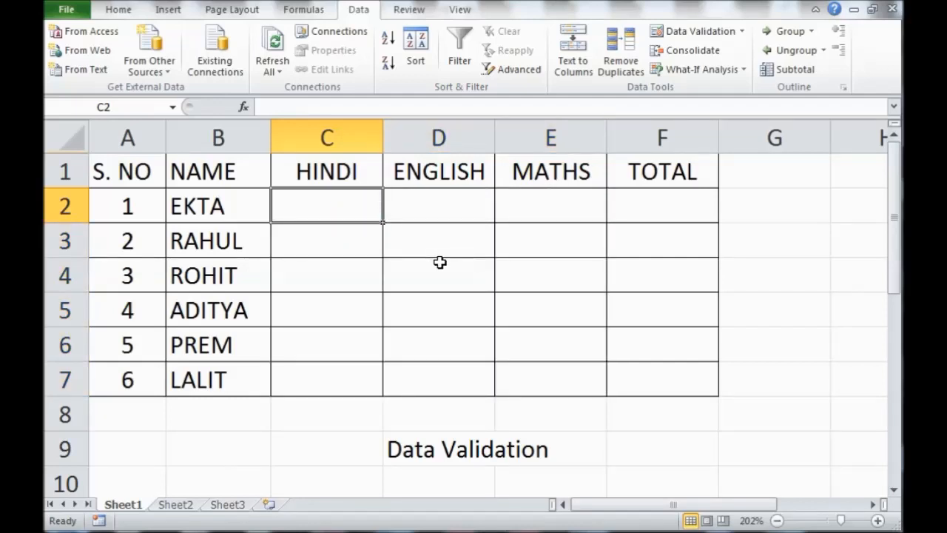
{"action": "type", "text": "112"}
{"action": "key", "text": "Return"}
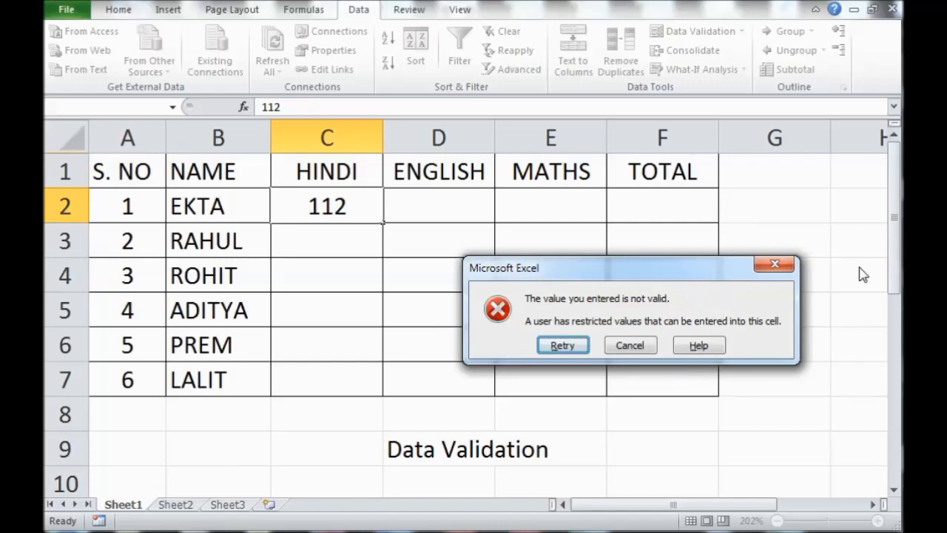
{"action": "left_click", "coordinate": [330, 210]}
{"action": "left_click", "coordinate": [577, 348]}
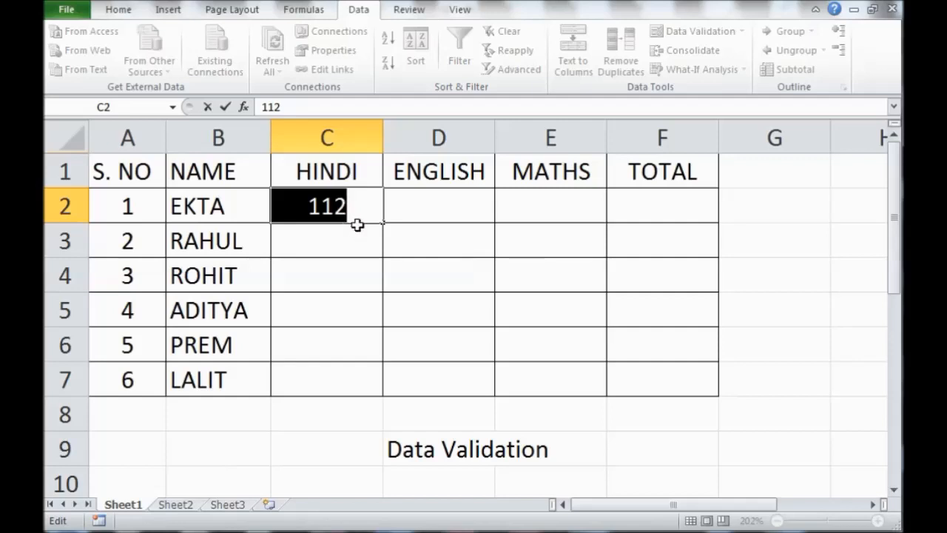
{"action": "key", "text": "Escape"}
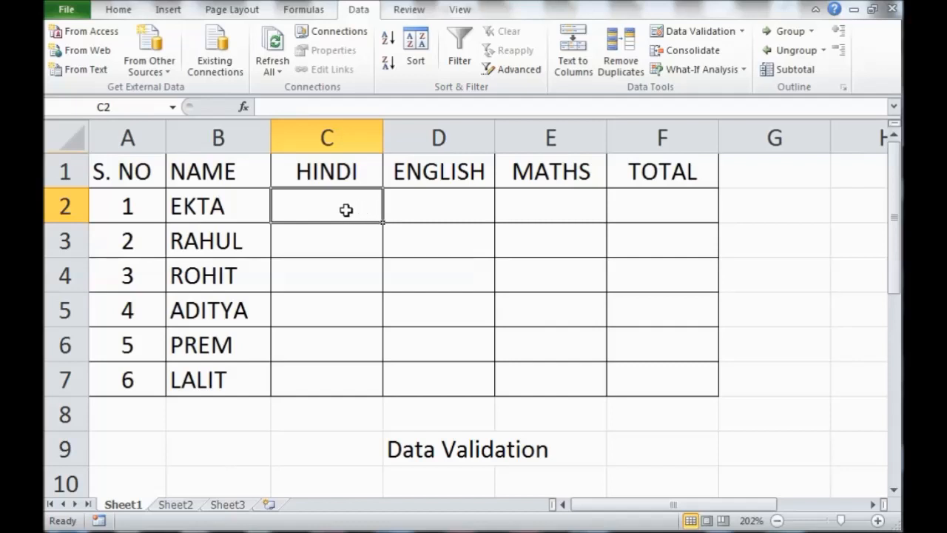
Reopen data validation for C2:E7 and give its error alert the title "Helpful Guide"
{"action": "left_click_drag", "start_coordinate": [340, 206], "coordinate": [536, 370]}
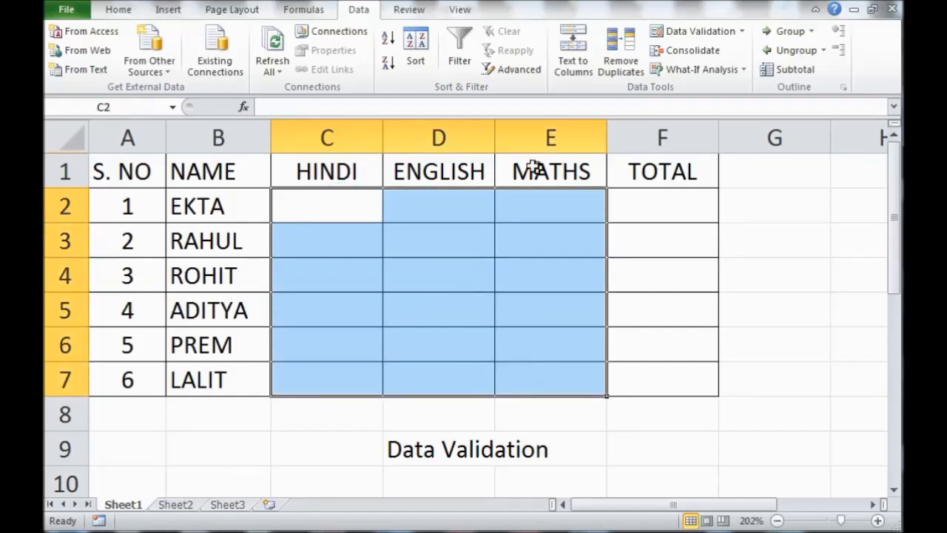
{"action": "left_click", "coordinate": [710, 34]}
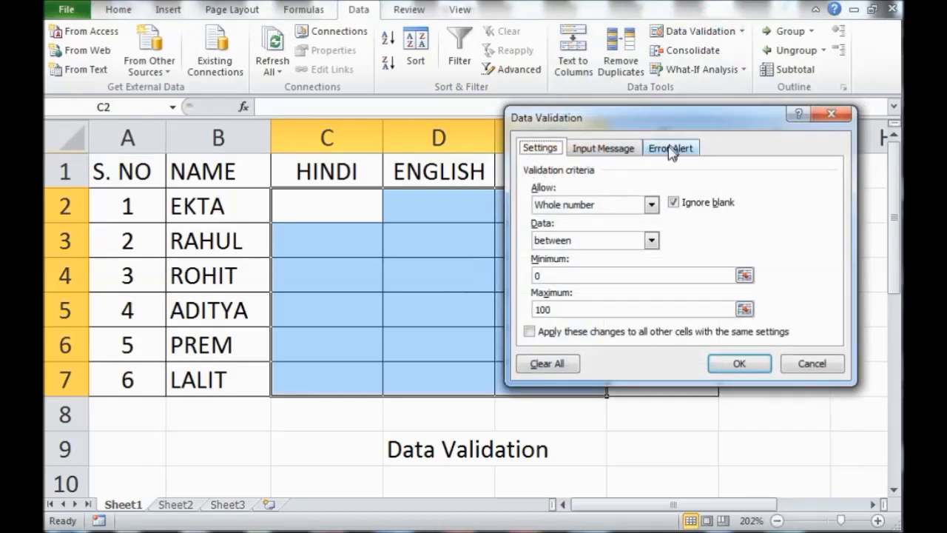
{"action": "left_click", "coordinate": [683, 152]}
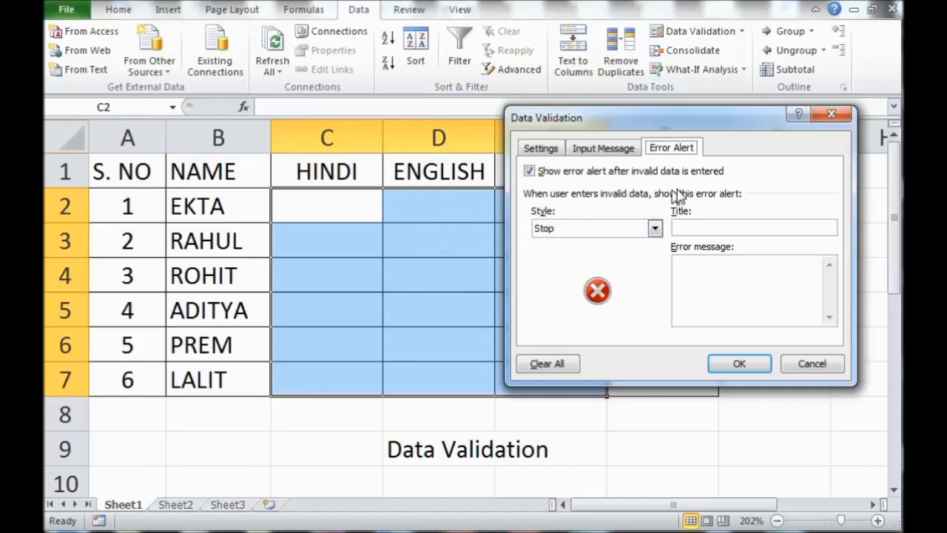
{"action": "left_click", "coordinate": [702, 228]}
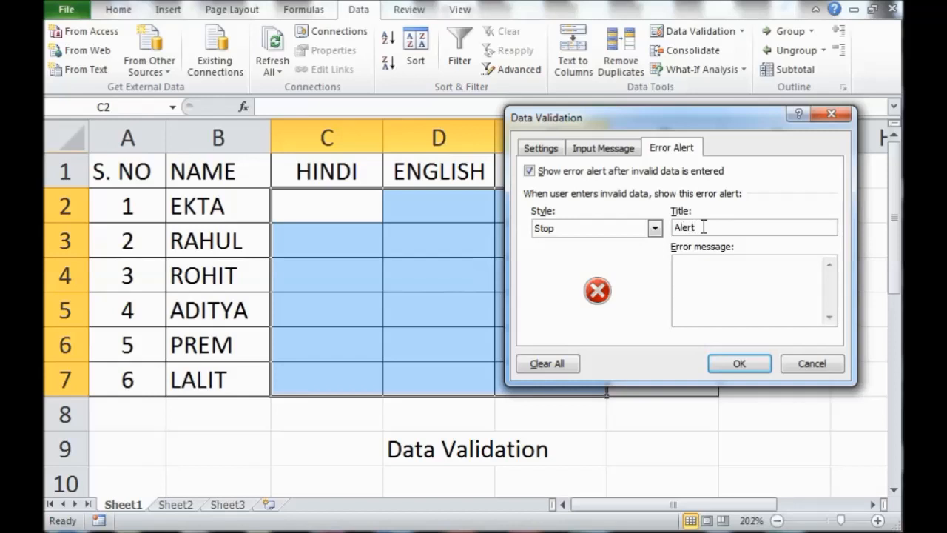
{"action": "key", "text": "BackSpace"}
{"action": "key", "text": "BackSpace"}
{"action": "key", "text": "BackSpace"}
{"action": "key", "text": "BackSpace"}
{"action": "type", "text": "Helpful Guidfe"}
Set the error alert's message to "Please Enter number between 0 and 100" and apply it to the marks range
{"action": "left_click", "coordinate": [721, 286]}
{"action": "type", "text": "Please Enter number betwee"}
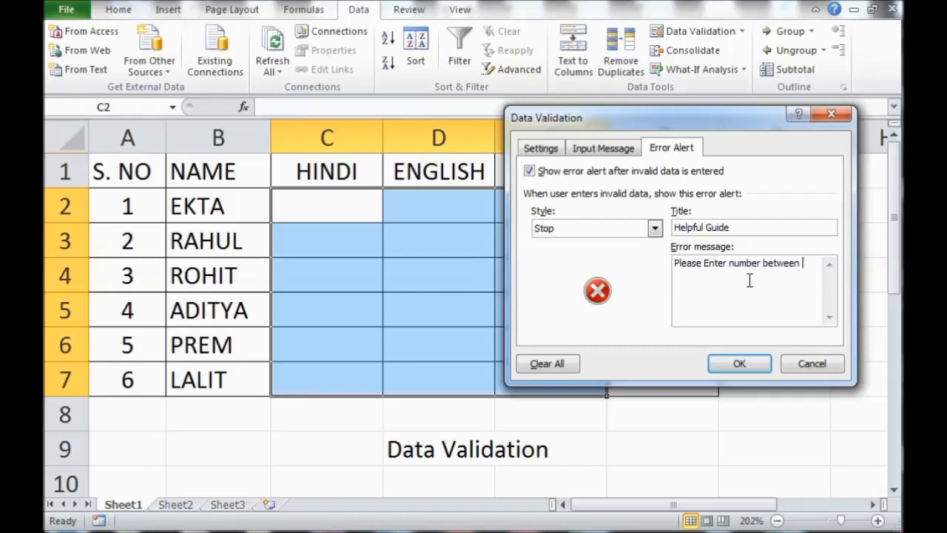
{"action": "type", "text": "nd 100"}
{"action": "left_click", "coordinate": [741, 365]}
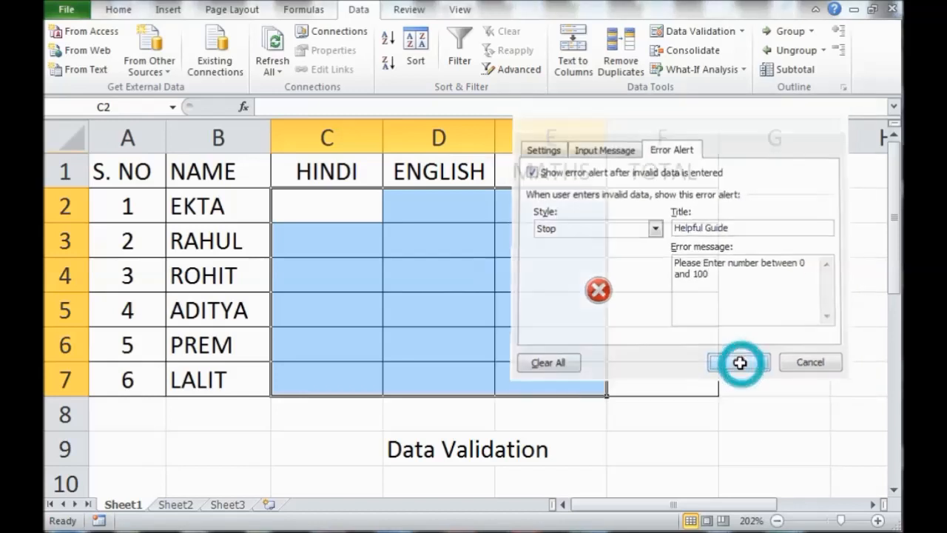
{"action": "left_click", "coordinate": [553, 448]}
Test the custom error alert by trying to enter 111 in cell C2, and discard the entry
{"action": "left_click", "coordinate": [338, 202]}
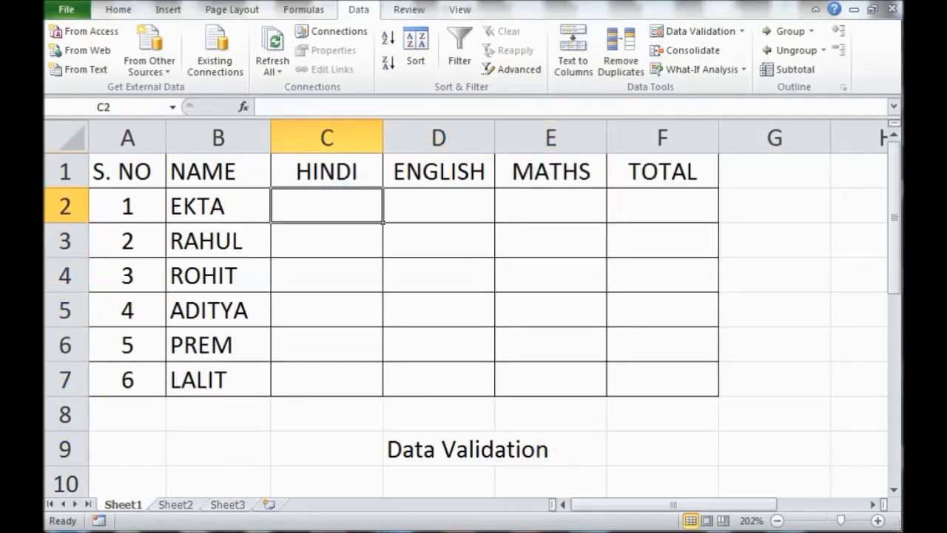
{"action": "type", "text": "111"}
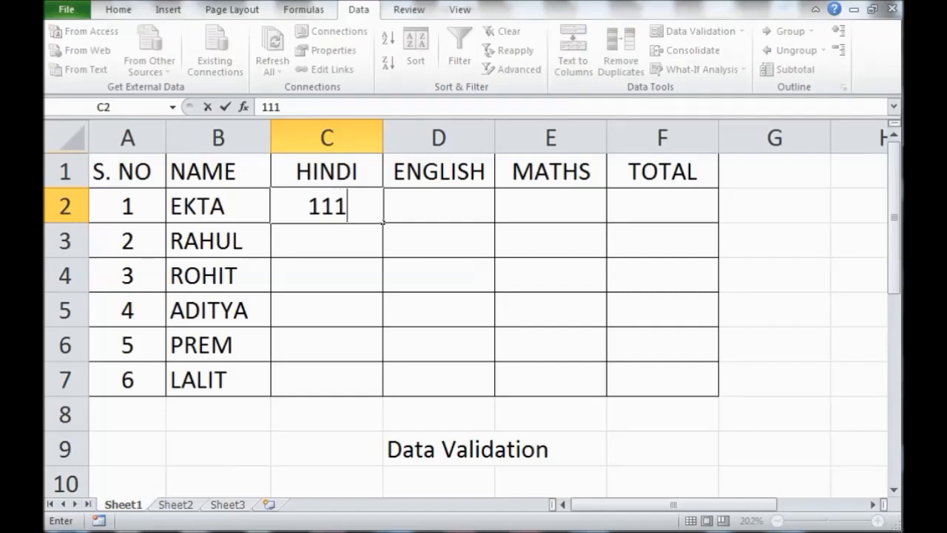
{"action": "key", "text": "Return"}
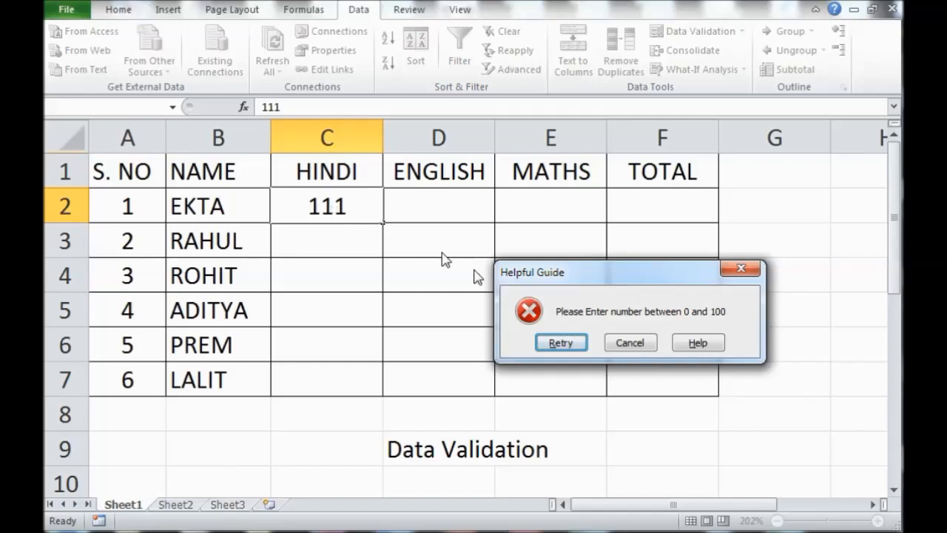
{"action": "left_click", "coordinate": [628, 343]}
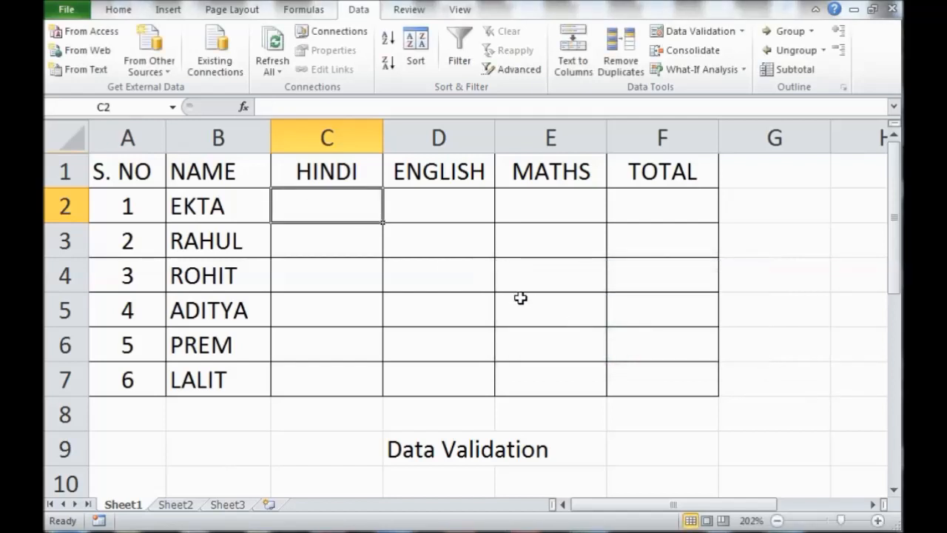
Test the whole-number rule by trying to enter the decimal 95.5 in cell C2, and retry the entry
{"action": "type", "text": "95"}
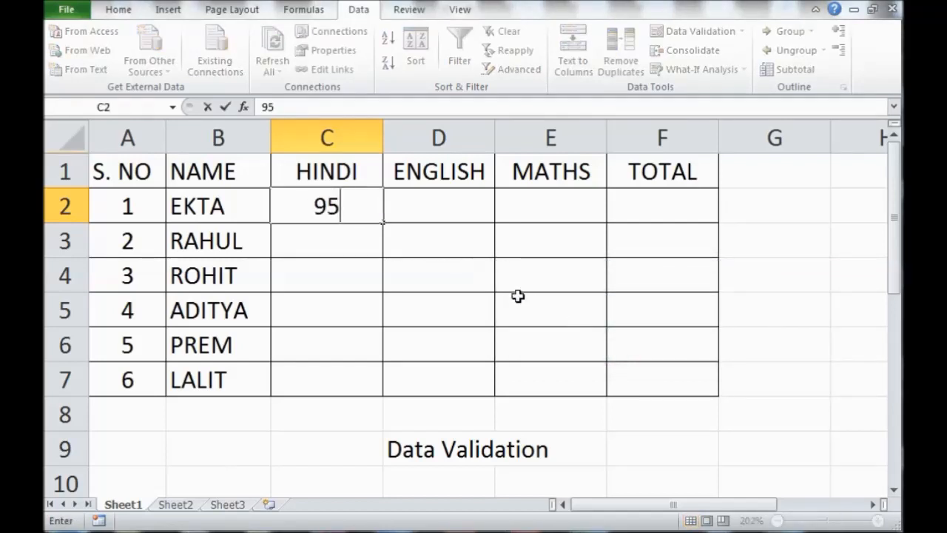
{"action": "type", "text": ".5"}
{"action": "key", "text": "Return"}
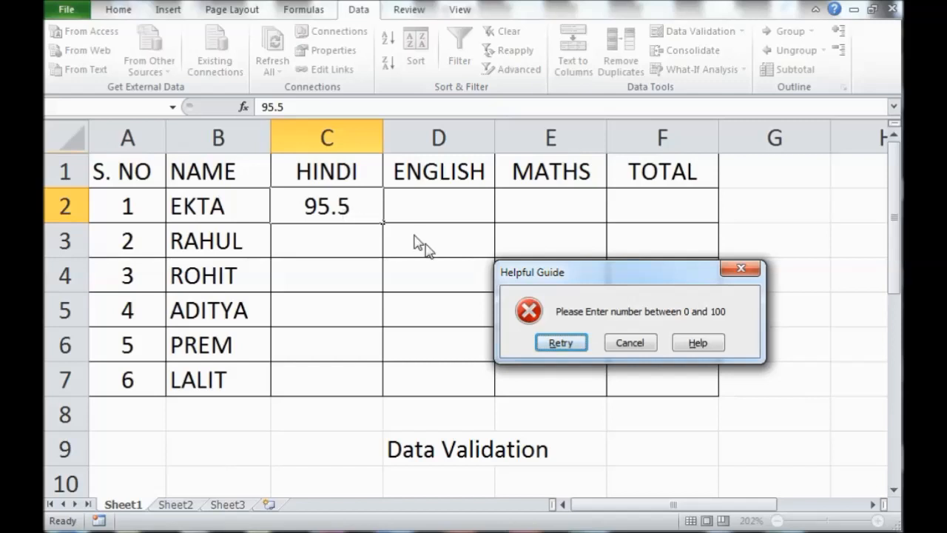
{"action": "left_click", "coordinate": [562, 343]}
{"action": "key", "text": "Return"}
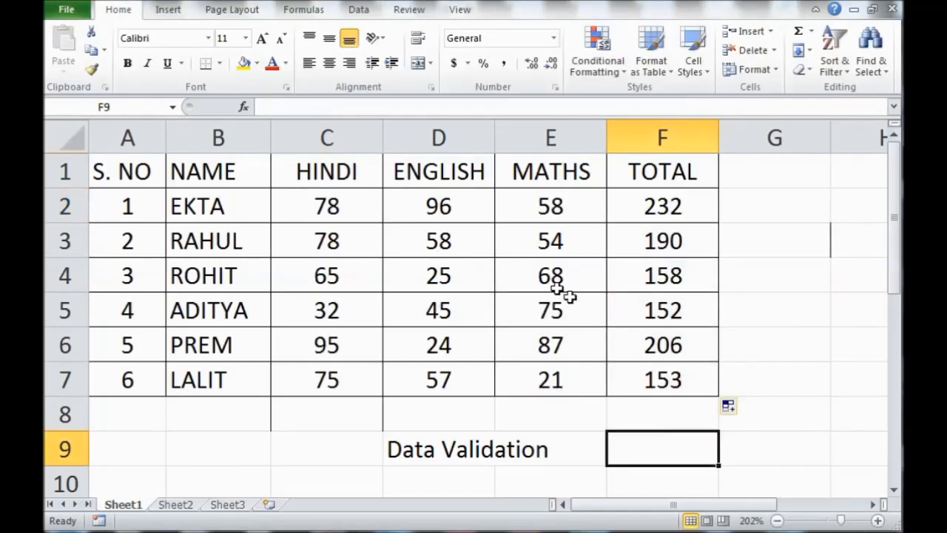
Try to replace the mark in cell C2 with 112 and with 524, retrying after each alert
{"action": "left_click", "coordinate": [348, 205]}
{"action": "left_click", "coordinate": [398, 234]}
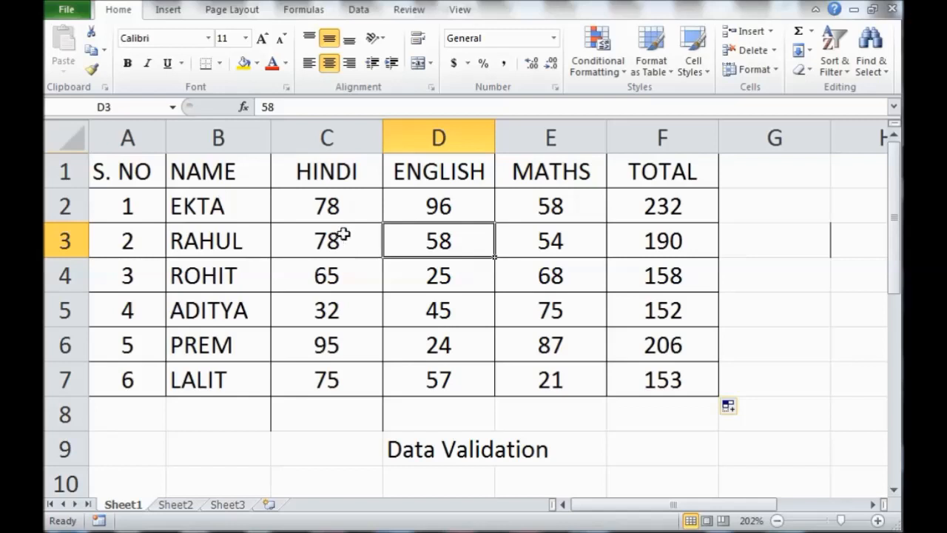
{"action": "left_click", "coordinate": [341, 235]}
{"action": "left_click", "coordinate": [349, 207]}
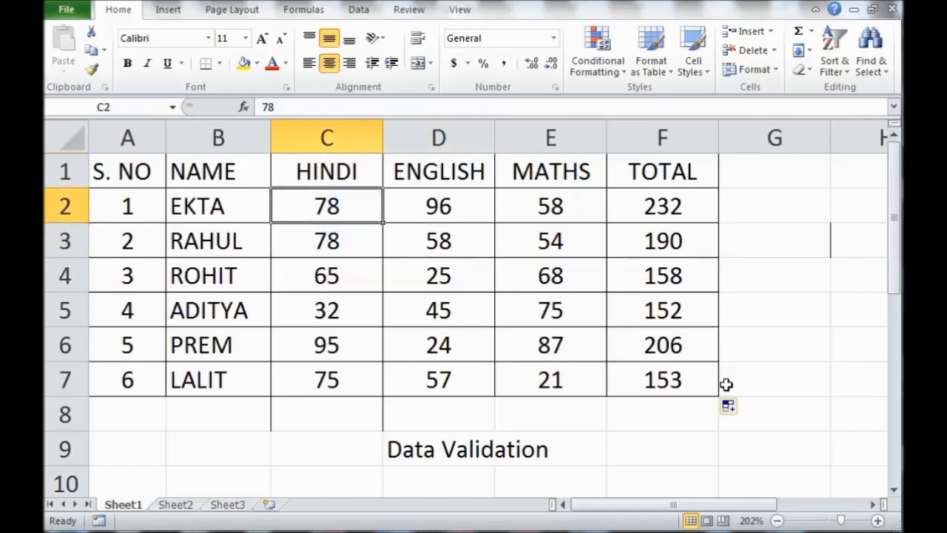
{"action": "type", "text": "112"}
{"action": "key", "text": "Return"}
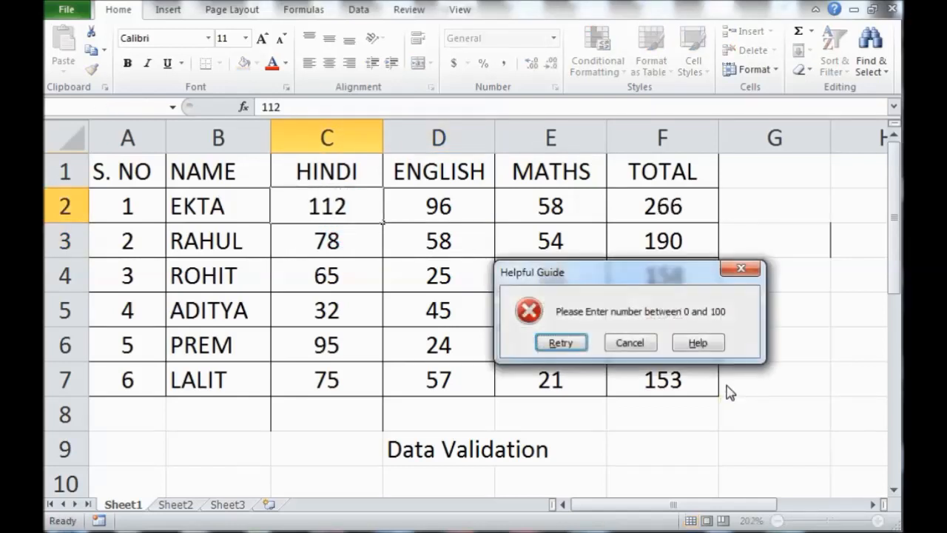
{"action": "key", "text": "Return"}
{"action": "type", "text": "524"}
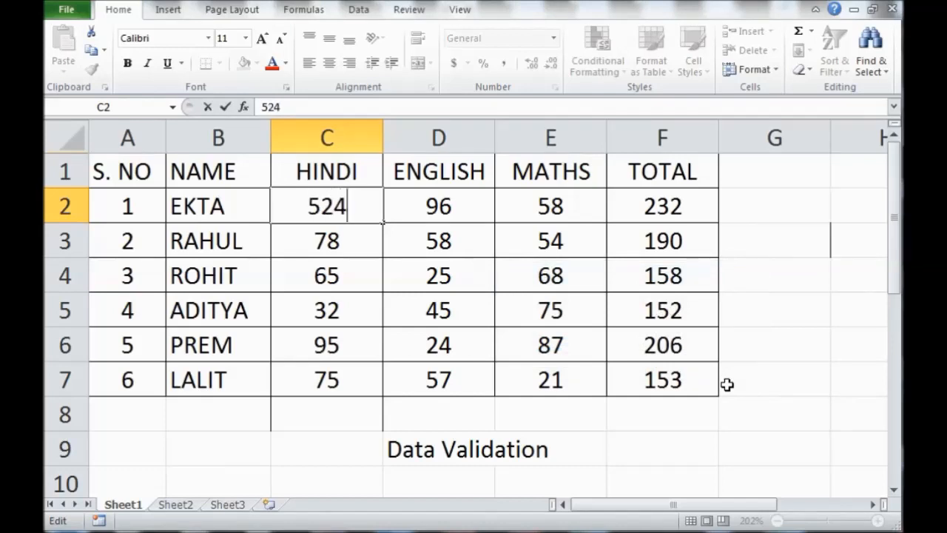
{"action": "key", "text": "Return"}
{"action": "key", "text": "Return"}
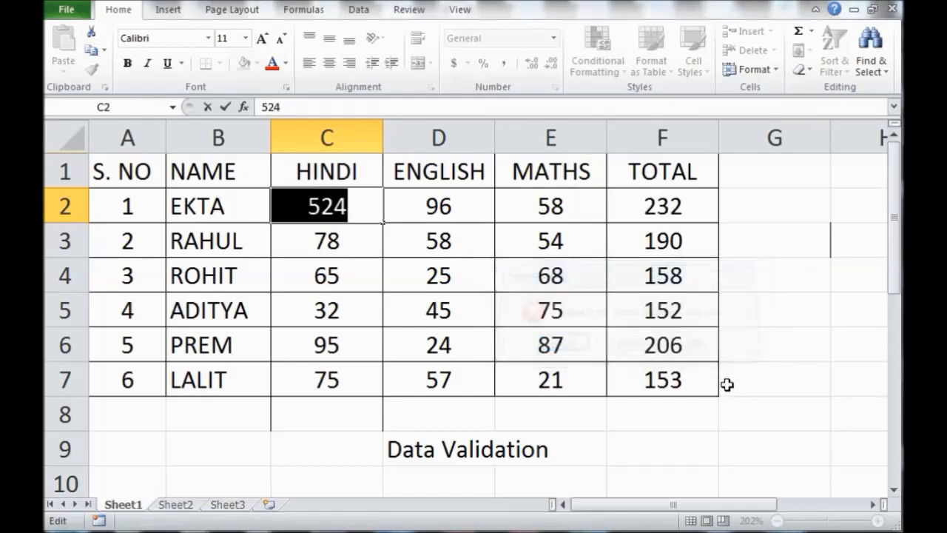
Try to enter 652 and 352 in cell C2, and discard the last entry
{"action": "type", "text": "652"}
{"action": "key", "text": "Return"}
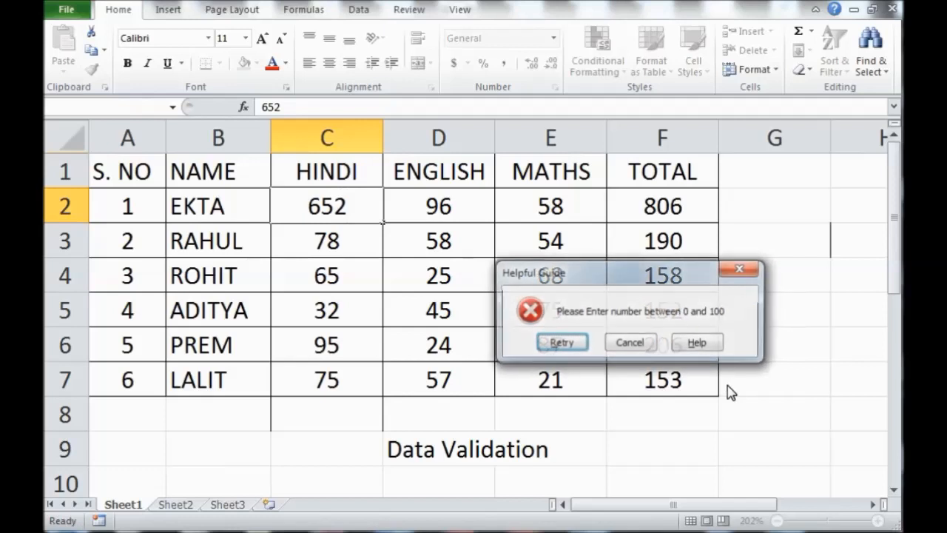
{"action": "left_click", "coordinate": [569, 345]}
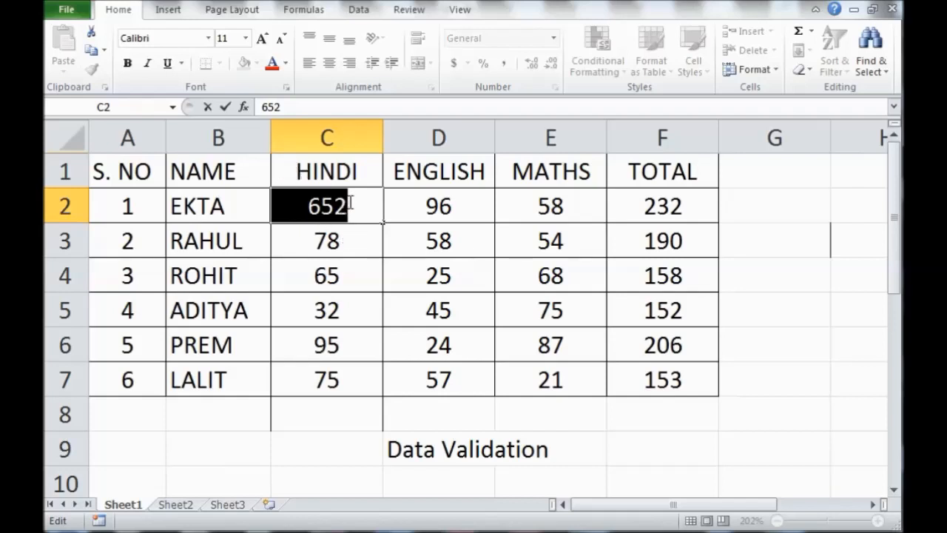
{"action": "type", "text": "352"}
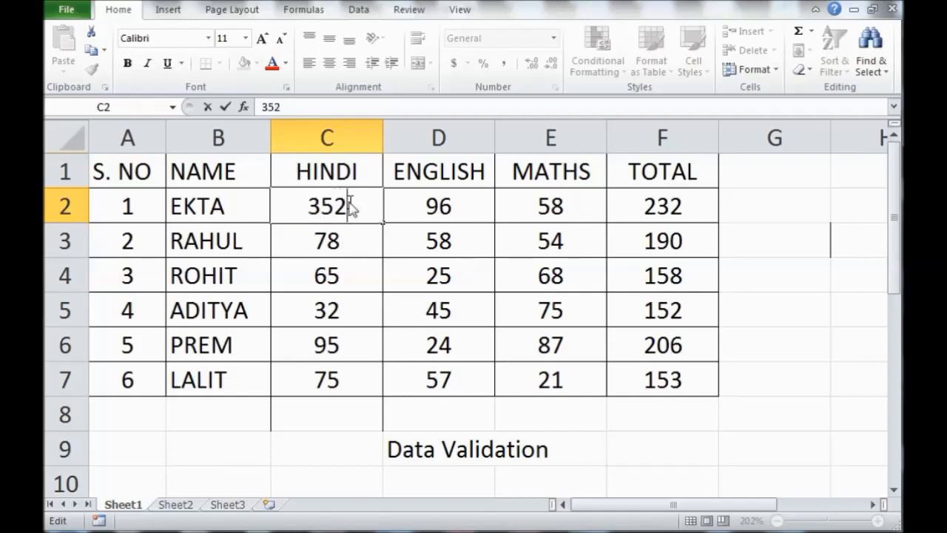
{"action": "key", "text": "Return"}
{"action": "left_click", "coordinate": [632, 346]}
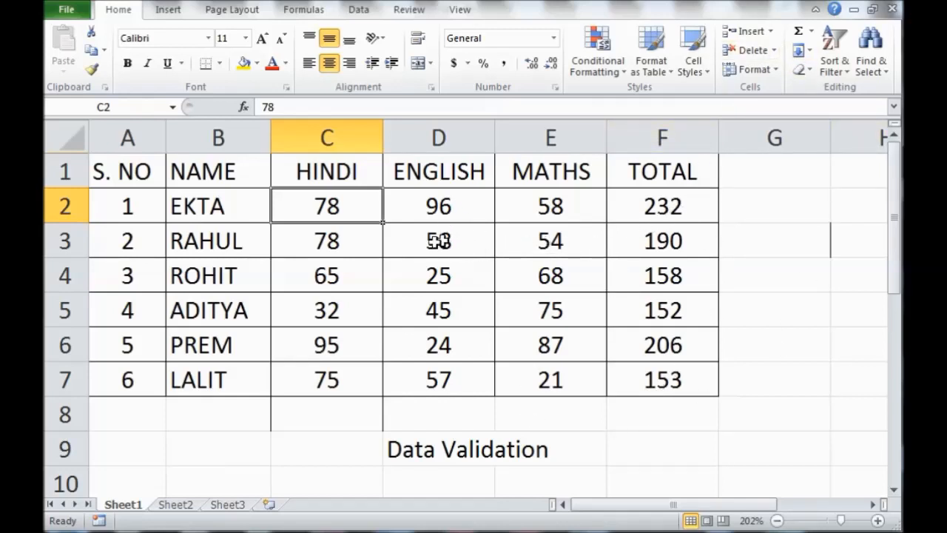
Clear all data validation settings from the marks range C2:E7 and apply the change
{"action": "left_click_drag", "start_coordinate": [362, 212], "coordinate": [514, 372]}
{"action": "left_click", "coordinate": [513, 371]}
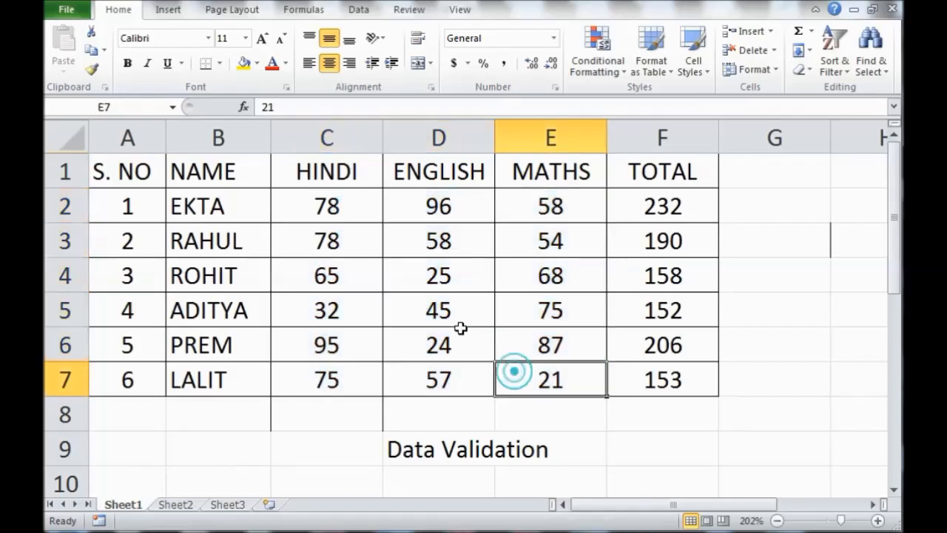
{"action": "left_click_drag", "start_coordinate": [341, 205], "coordinate": [523, 369]}
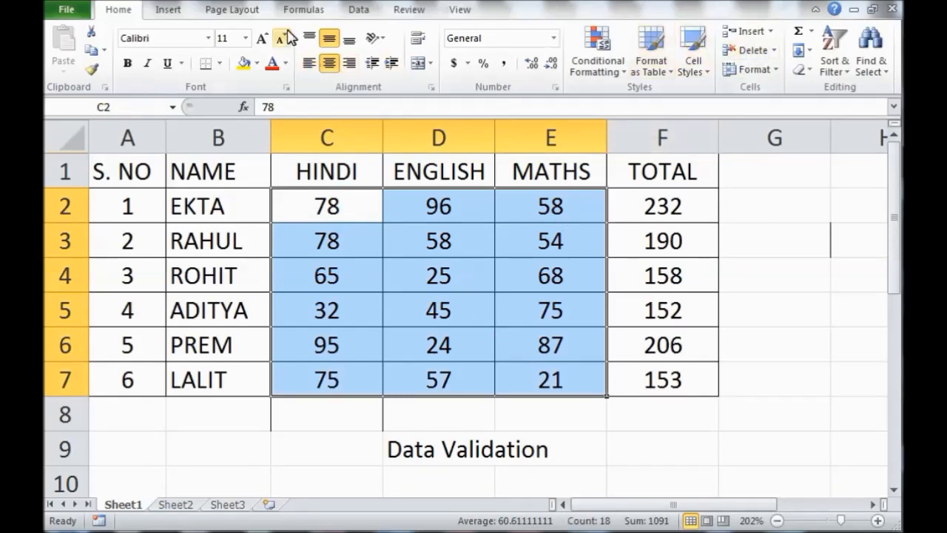
{"action": "left_click", "coordinate": [359, 9]}
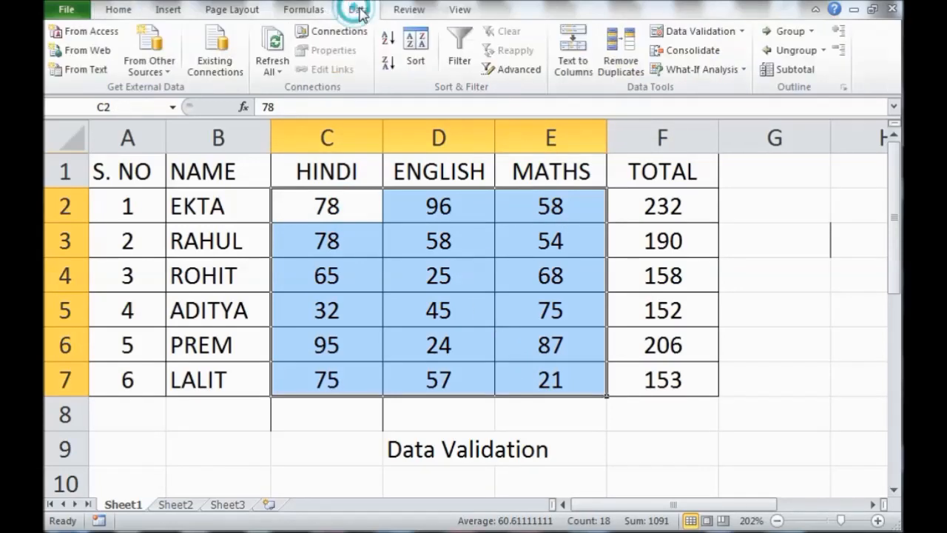
{"action": "left_click", "coordinate": [699, 31]}
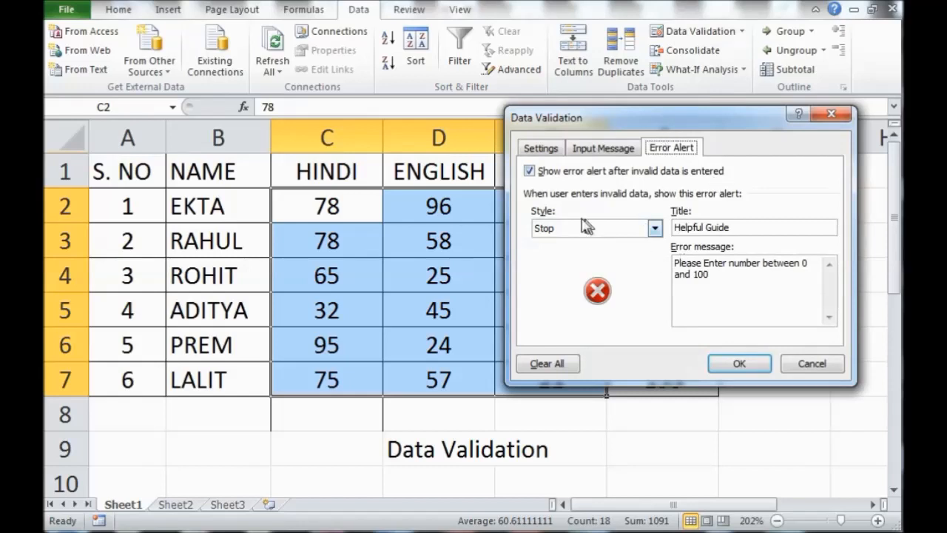
{"action": "left_click", "coordinate": [547, 364]}
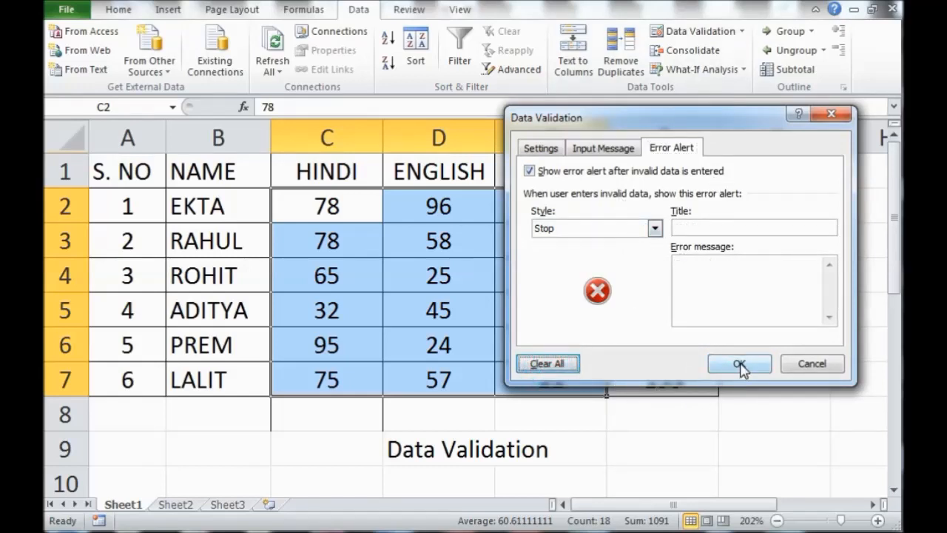
{"action": "left_click", "coordinate": [739, 364]}
{"action": "left_click", "coordinate": [592, 419]}
Enter 110 in cell C2 to test the marks range without validation
{"action": "left_click", "coordinate": [318, 213]}
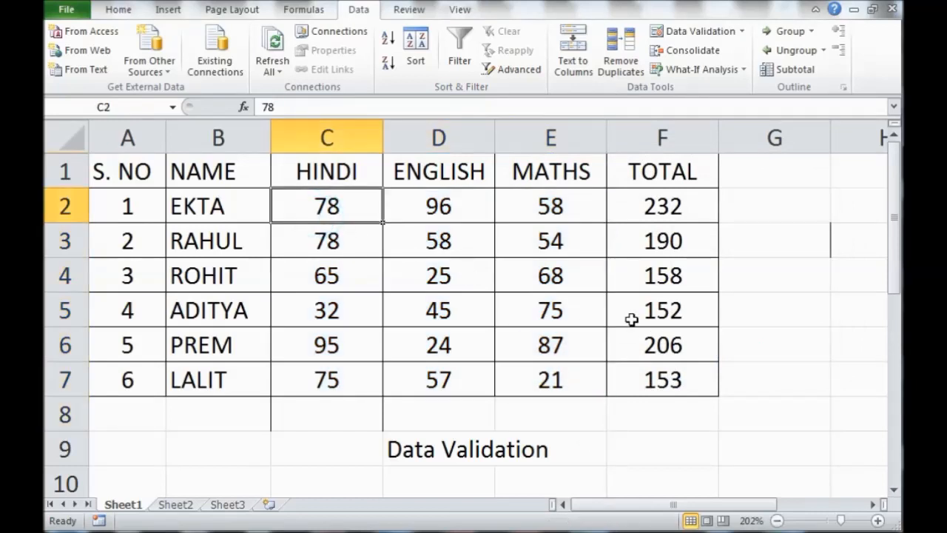
{"action": "type", "text": "110"}
{"action": "key", "text": "Return"}
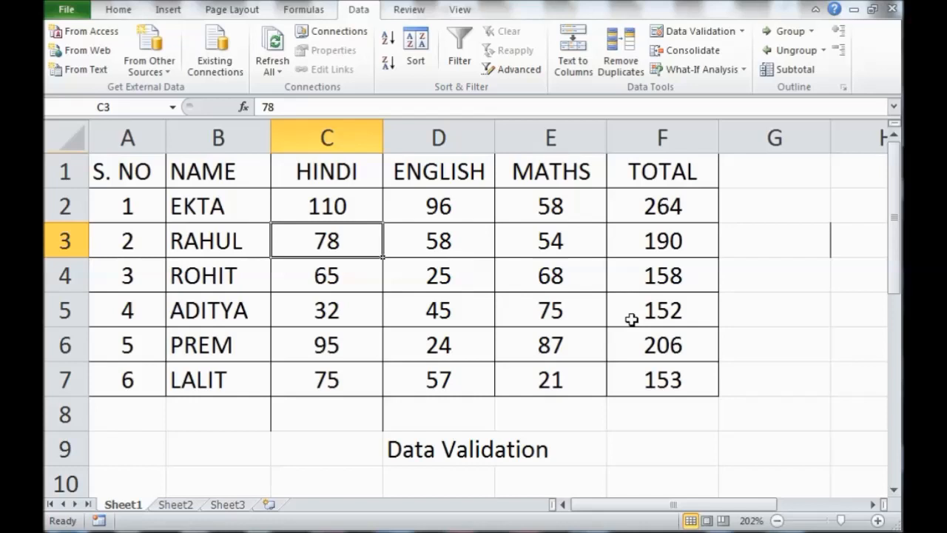
Set the Hindi mark in cell C2 to 75
{"action": "key", "text": "Up"}
{"action": "type", "text": "75"}
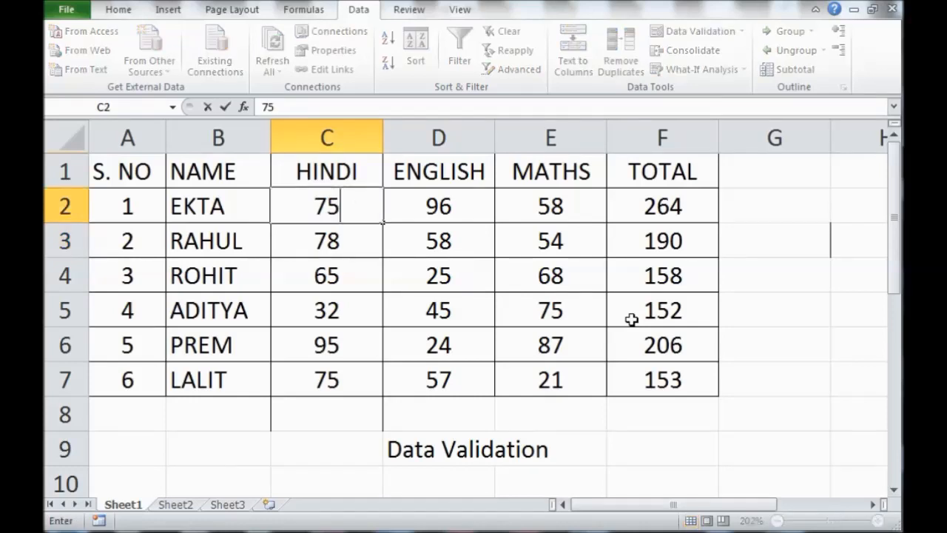
{"action": "key", "text": "Return"}
{"action": "left_click", "coordinate": [620, 310]}
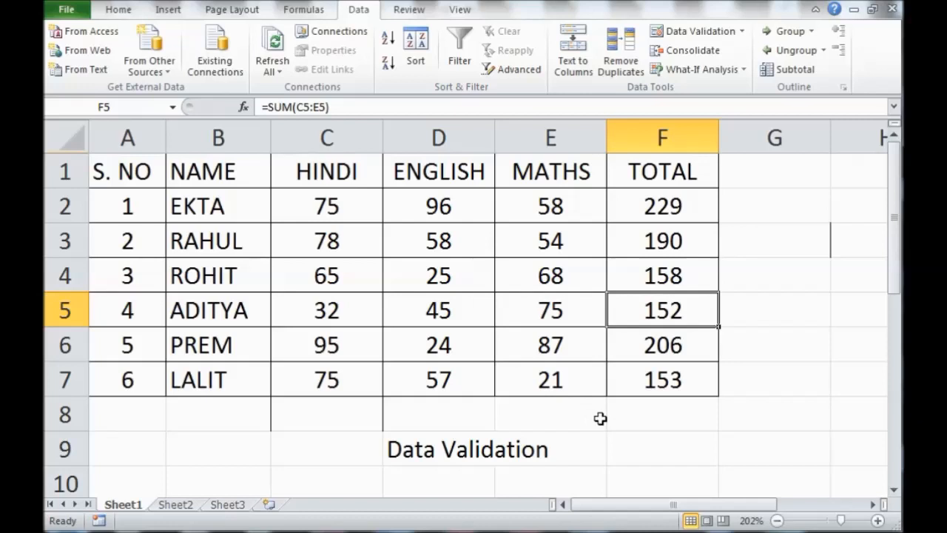
{"action": "left_click", "coordinate": [638, 422]}
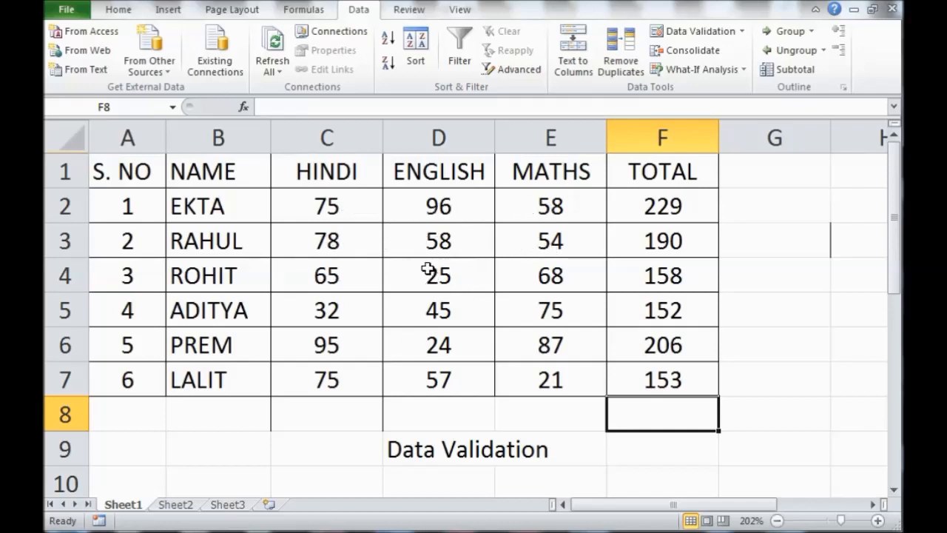
{"action": "left_click", "coordinate": [533, 412]}
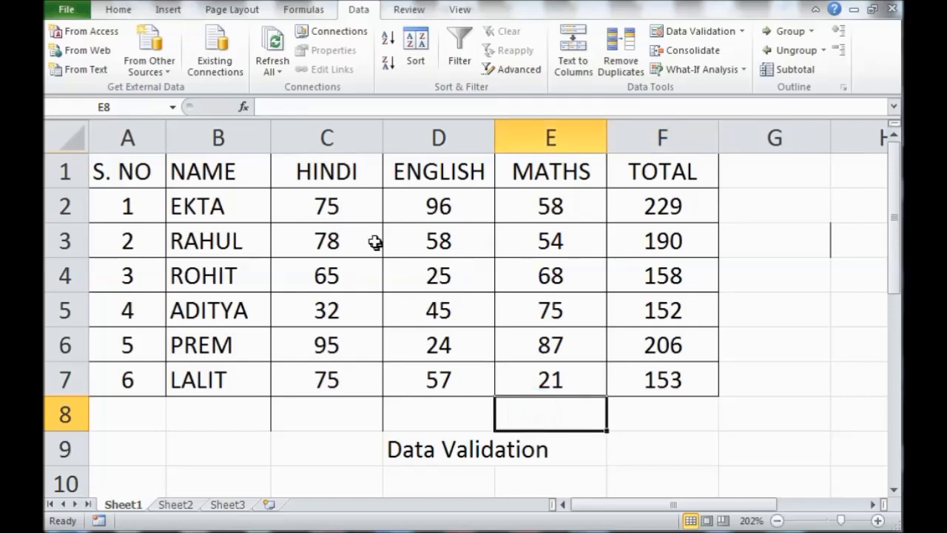
{"action": "left_click_drag", "start_coordinate": [350, 211], "coordinate": [511, 360]}
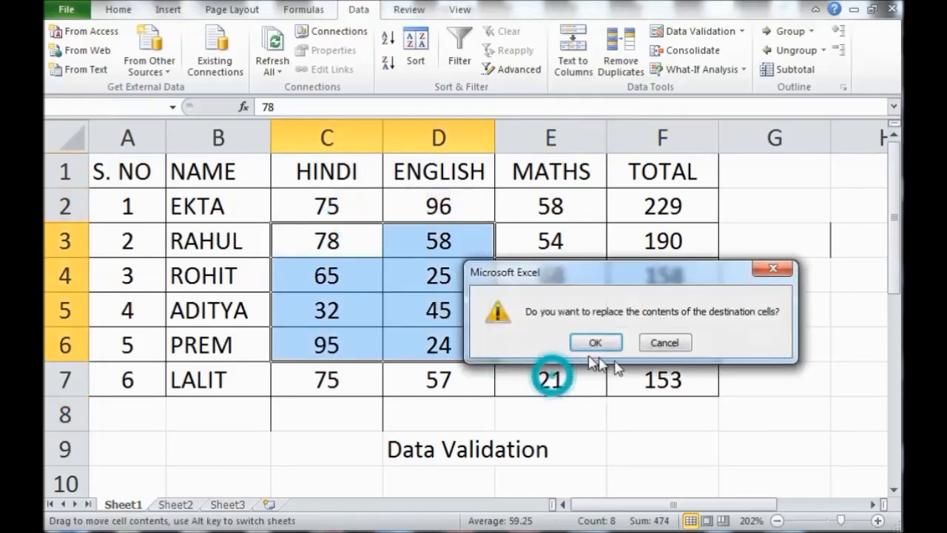
{"action": "left_click", "coordinate": [678, 341]}
{"action": "left_click_drag", "start_coordinate": [342, 207], "coordinate": [545, 374]}
{"action": "left_click", "coordinate": [543, 378]}
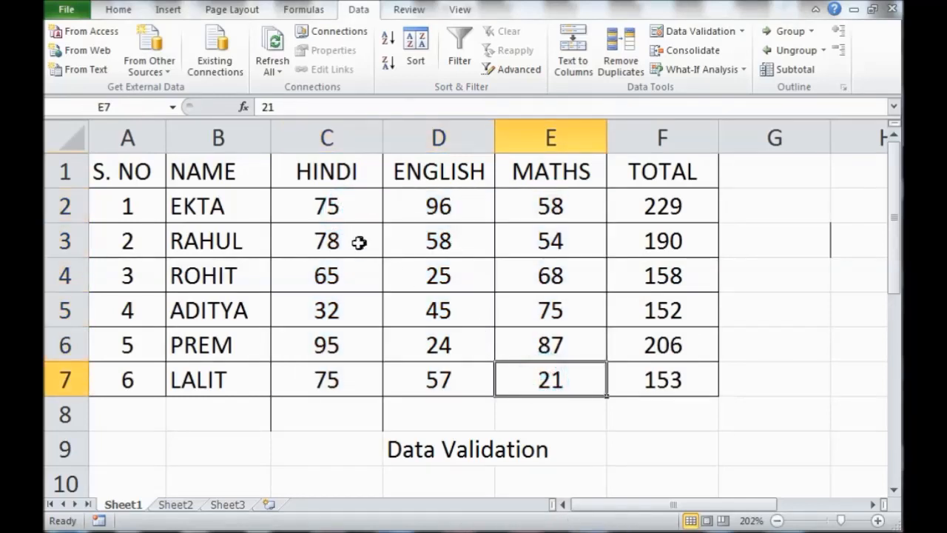
Start a data validation rule for the marks range C2:E7 that allows whole numbers only
{"action": "left_click_drag", "start_coordinate": [353, 207], "coordinate": [562, 381]}
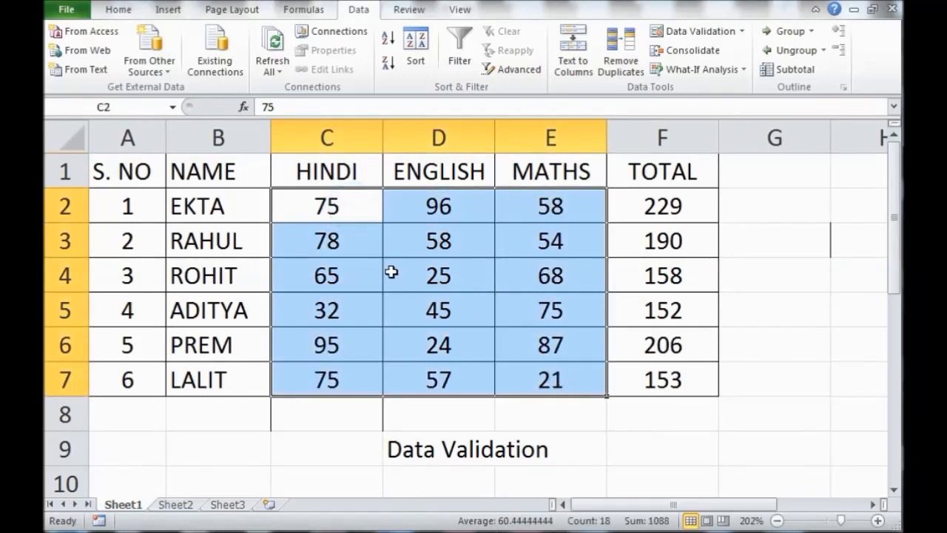
{"action": "left_click", "coordinate": [712, 31]}
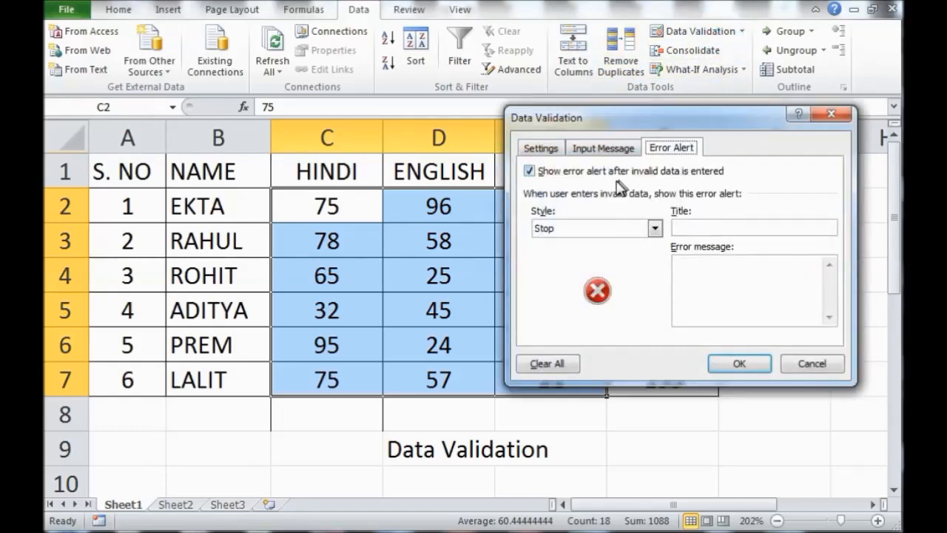
{"action": "left_click", "coordinate": [542, 148]}
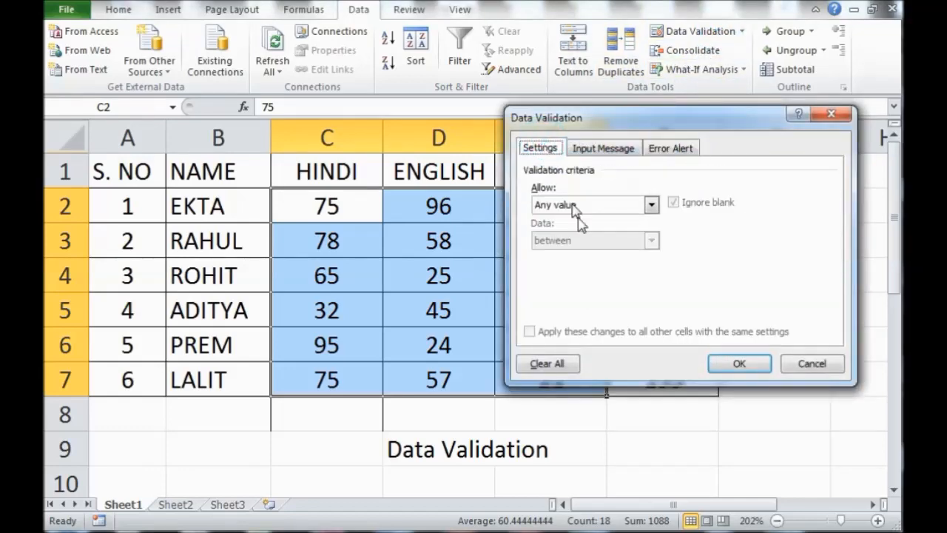
{"action": "left_click", "coordinate": [651, 205]}
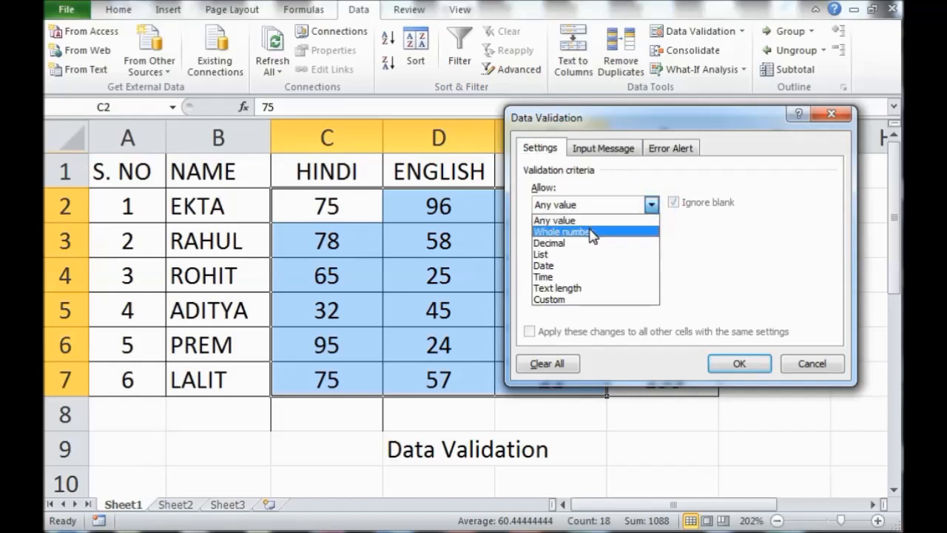
{"action": "left_click", "coordinate": [591, 232]}
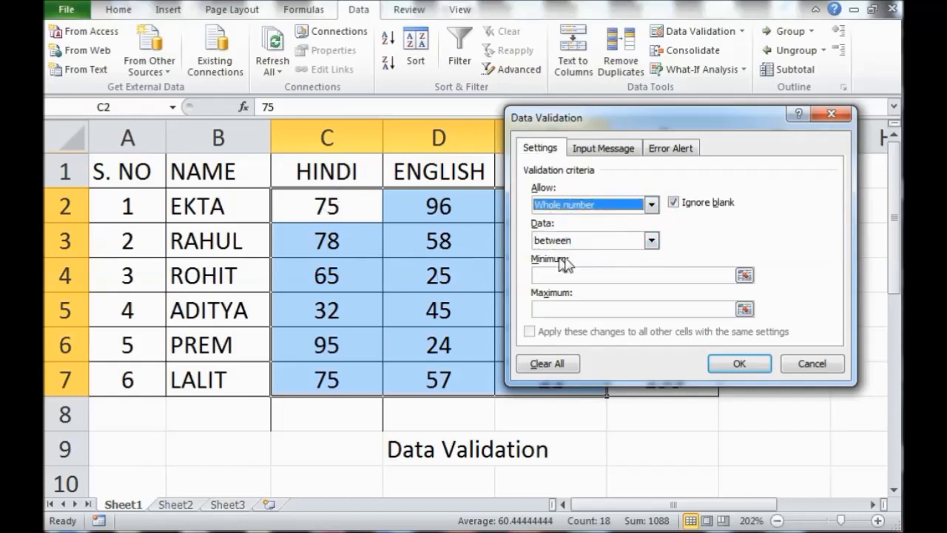
Set the rule's condition to greater than or equal to with a minimum of 30, and apply the validation
{"action": "left_click", "coordinate": [650, 242]}
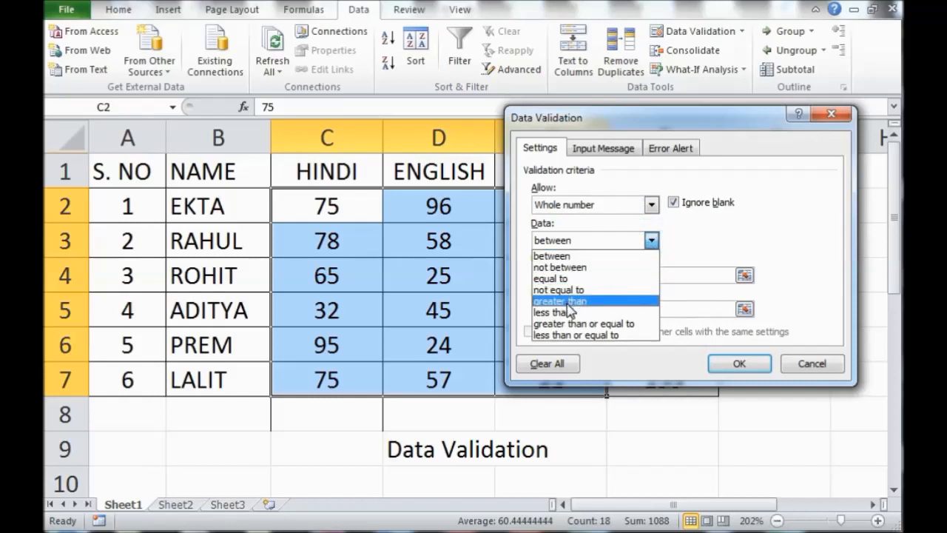
{"action": "left_click", "coordinate": [569, 301]}
{"action": "left_click", "coordinate": [651, 240]}
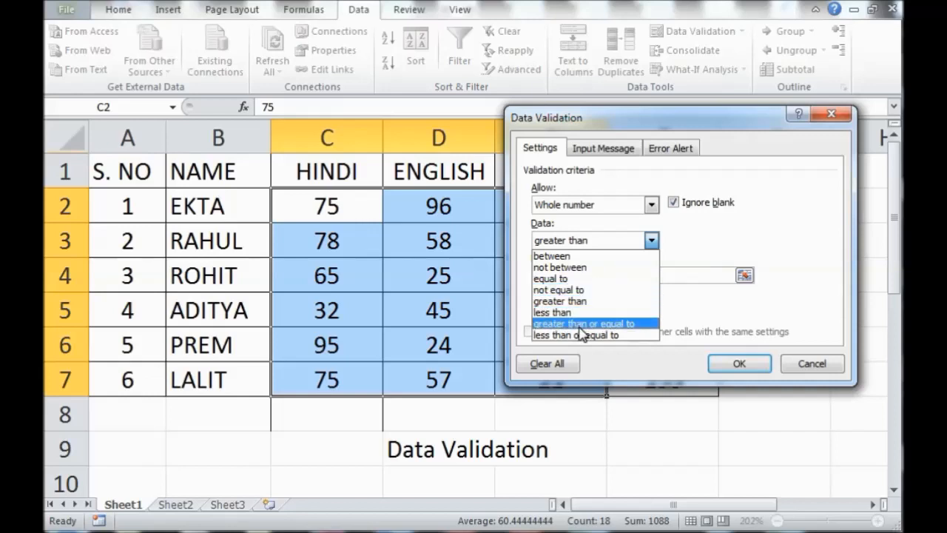
{"action": "left_click", "coordinate": [580, 326]}
{"action": "left_click", "coordinate": [604, 276]}
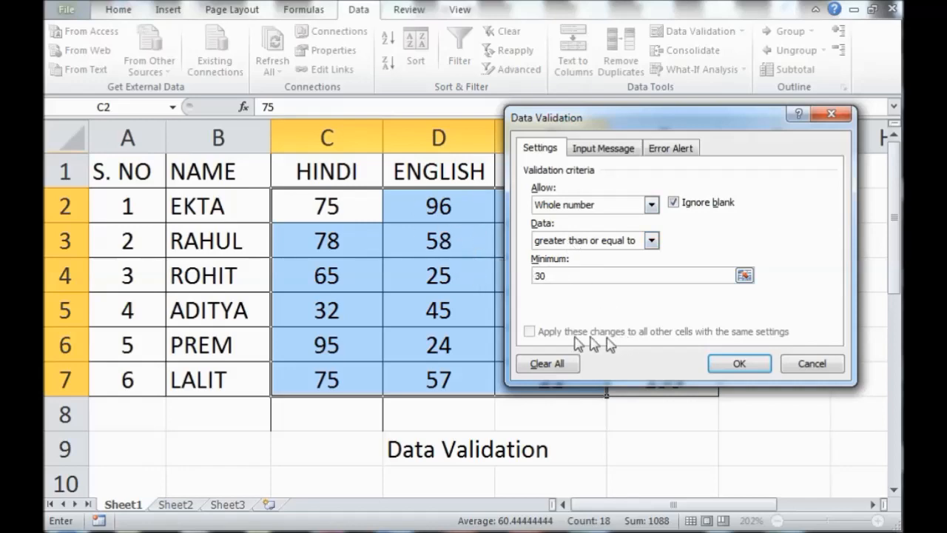
{"action": "left_click", "coordinate": [739, 363]}
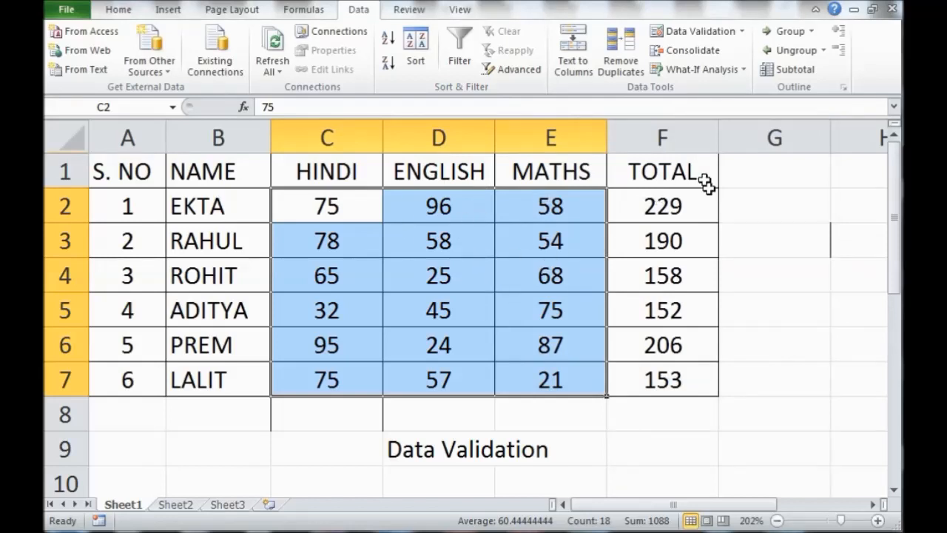
Circle the invalid data in the mark sheet and deselect the marks range
{"action": "left_click", "coordinate": [742, 33]}
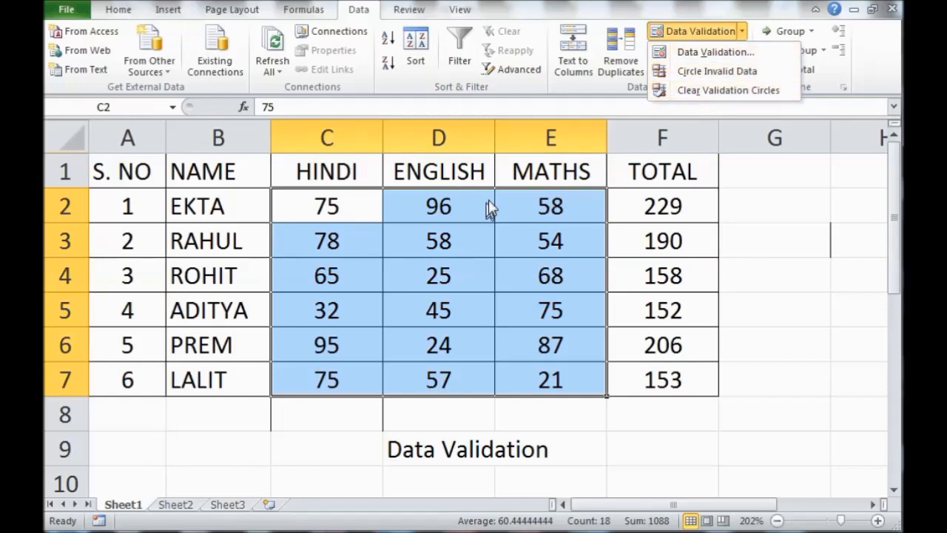
{"action": "left_click", "coordinate": [716, 74]}
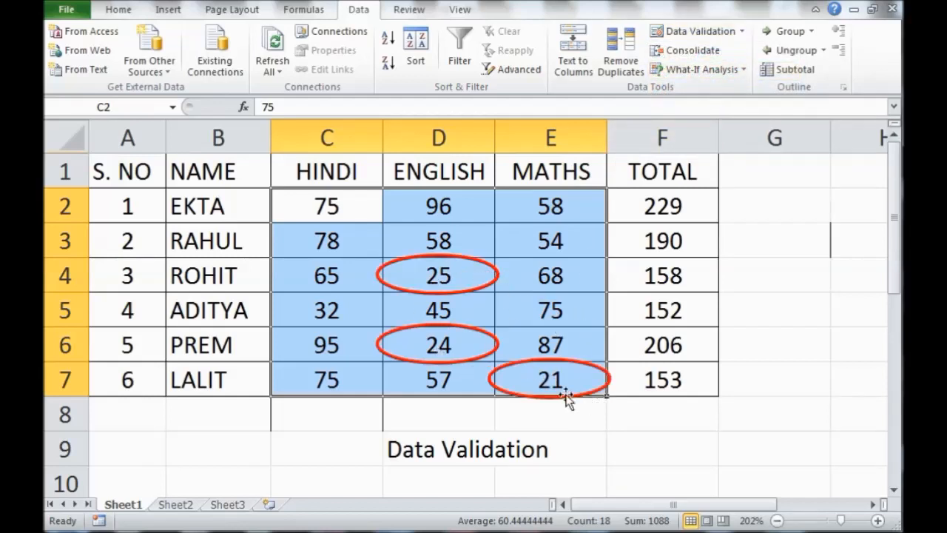
{"action": "left_click", "coordinate": [750, 237]}
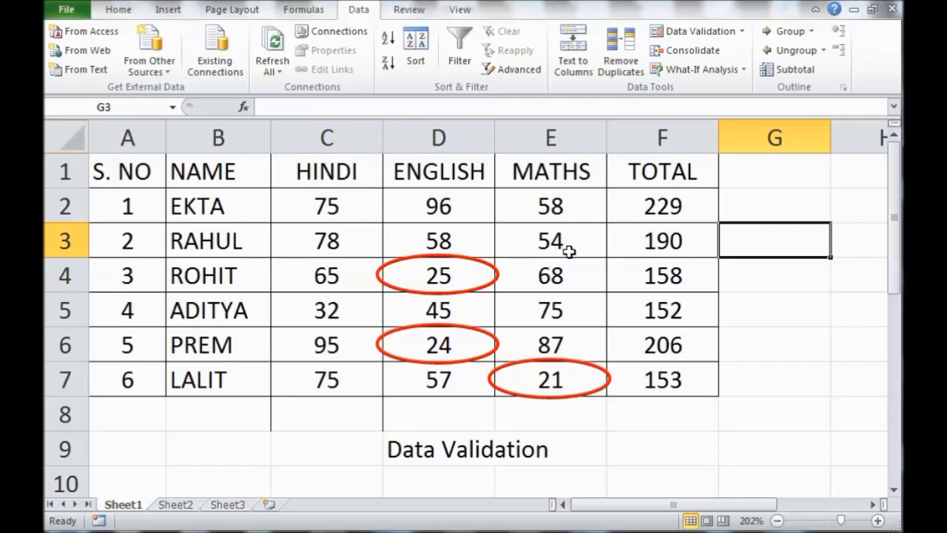
Clear the validation circles from the mark sheet
{"action": "left_click", "coordinate": [741, 31]}
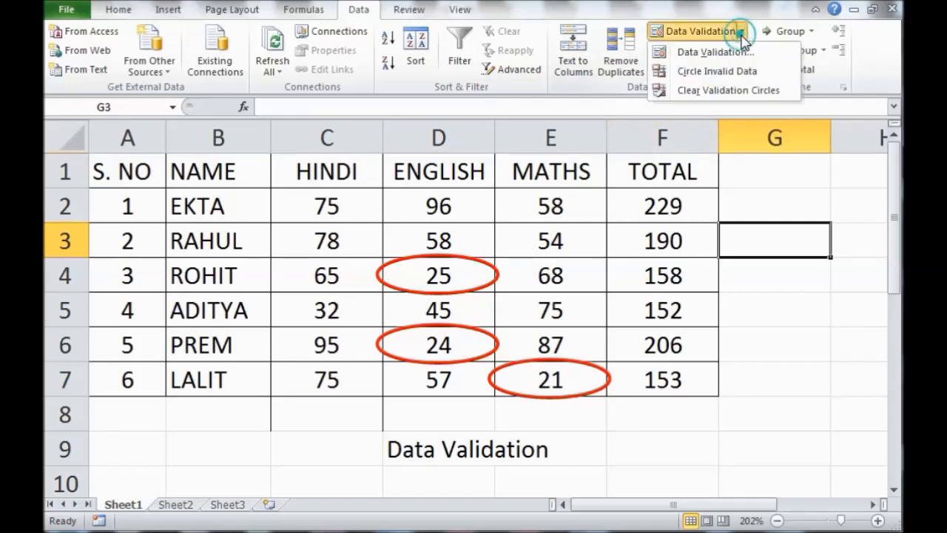
{"action": "left_click", "coordinate": [717, 92]}
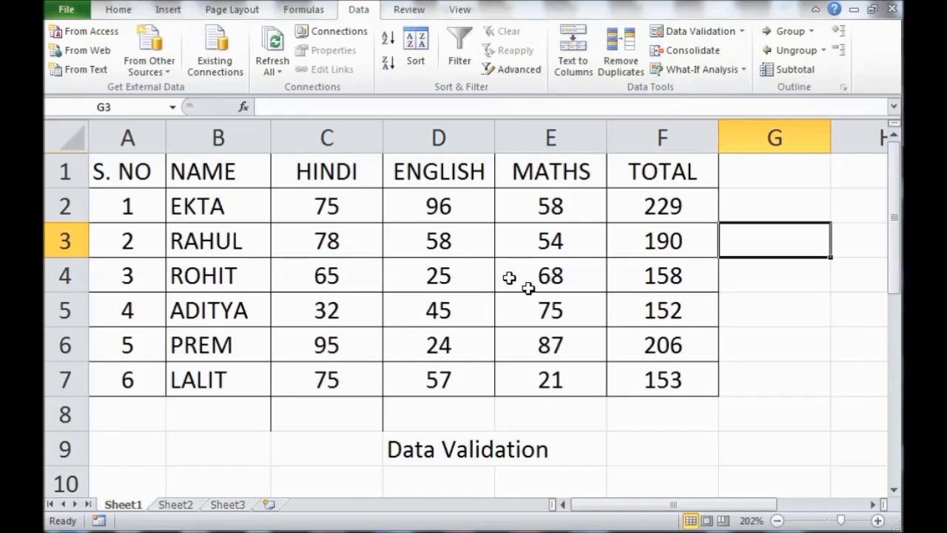
Clear all data validation settings for cell F8 below the totals and apply the change
{"action": "left_click", "coordinate": [651, 415]}
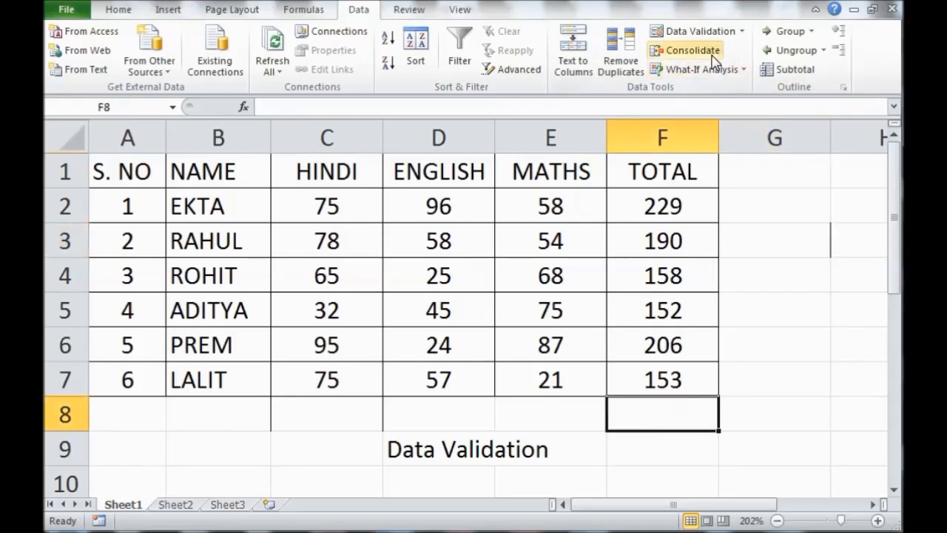
{"action": "left_click", "coordinate": [742, 31]}
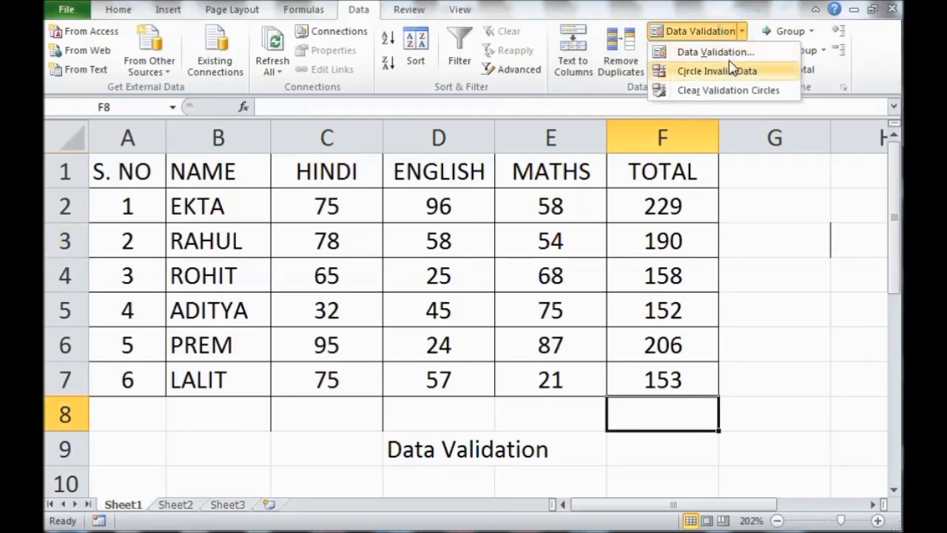
{"action": "left_click", "coordinate": [716, 52]}
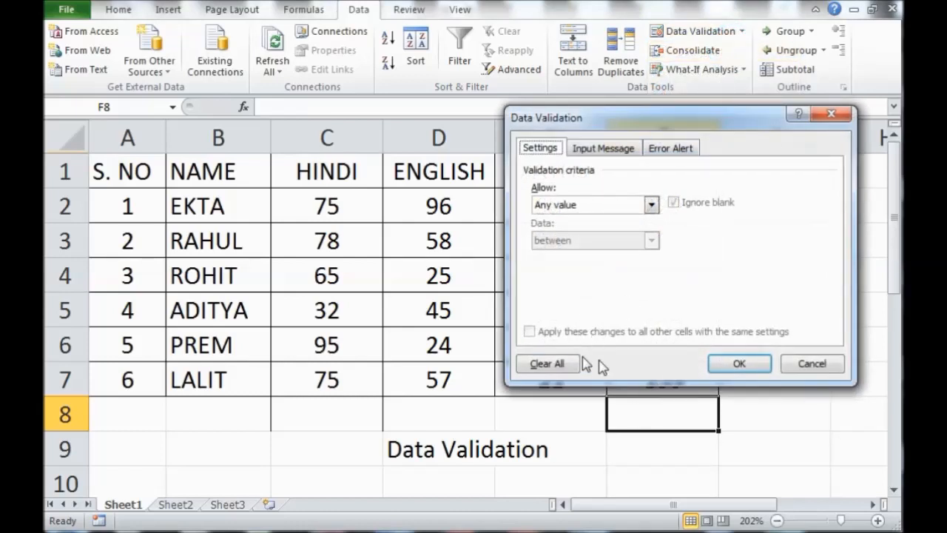
{"action": "left_click", "coordinate": [557, 365]}
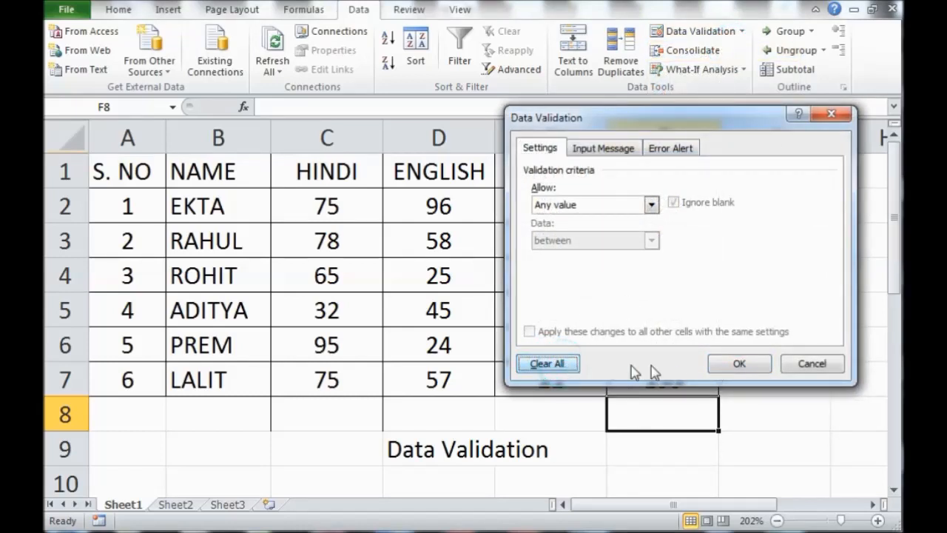
{"action": "left_click", "coordinate": [745, 364]}
{"action": "left_click", "coordinate": [726, 379]}
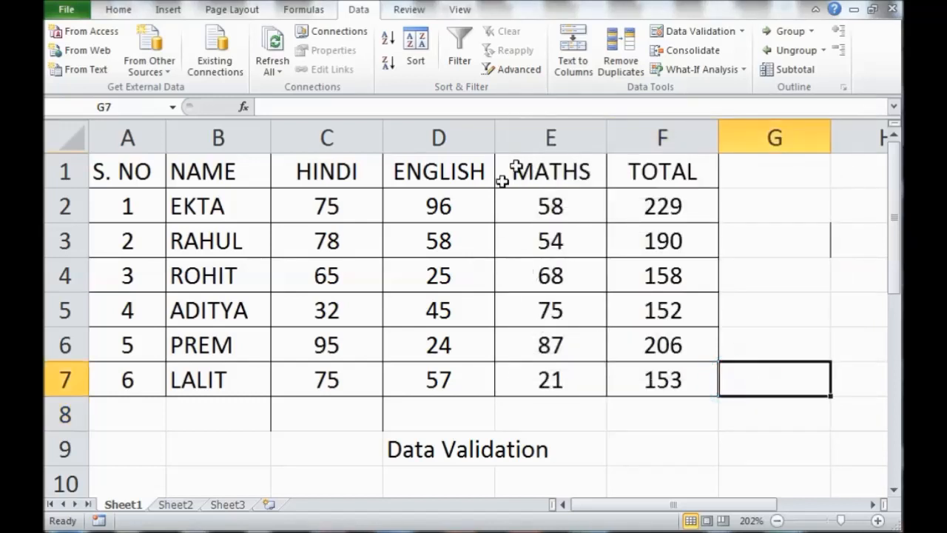